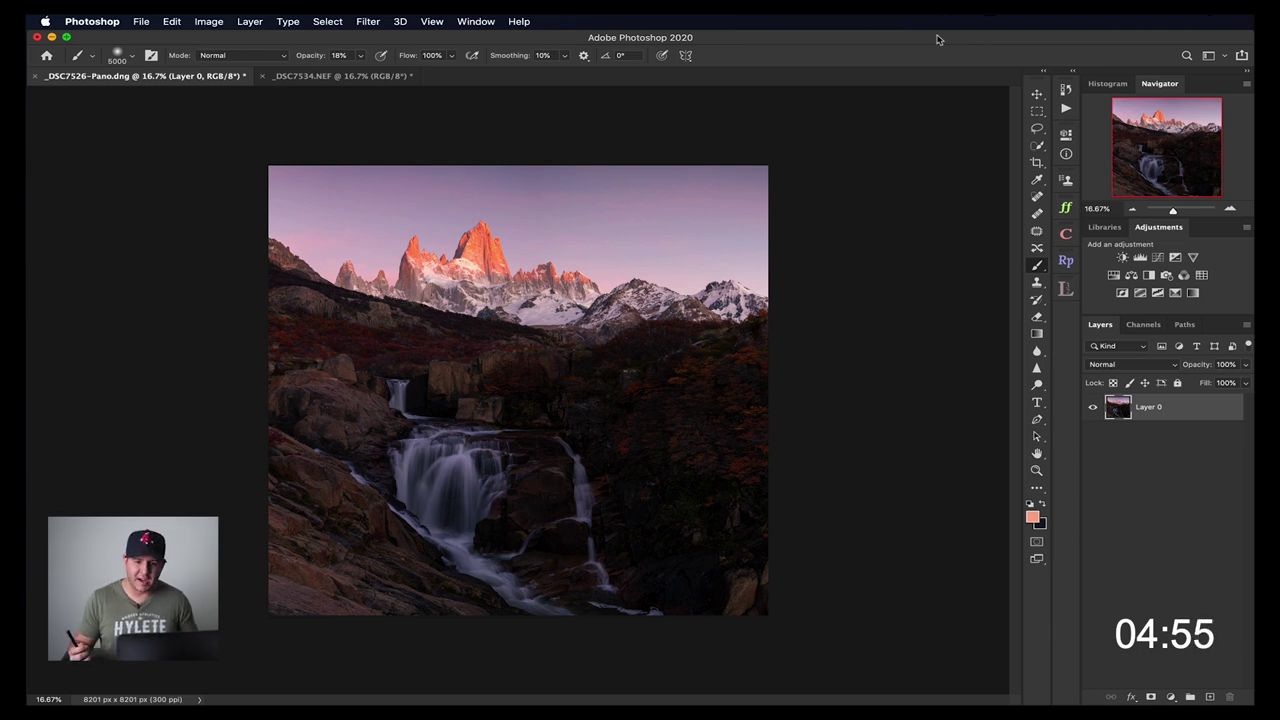
# - Add a Hue/Saturation layer with the Reds channel's saturation raised to +50
pyautogui.click(1114, 276)
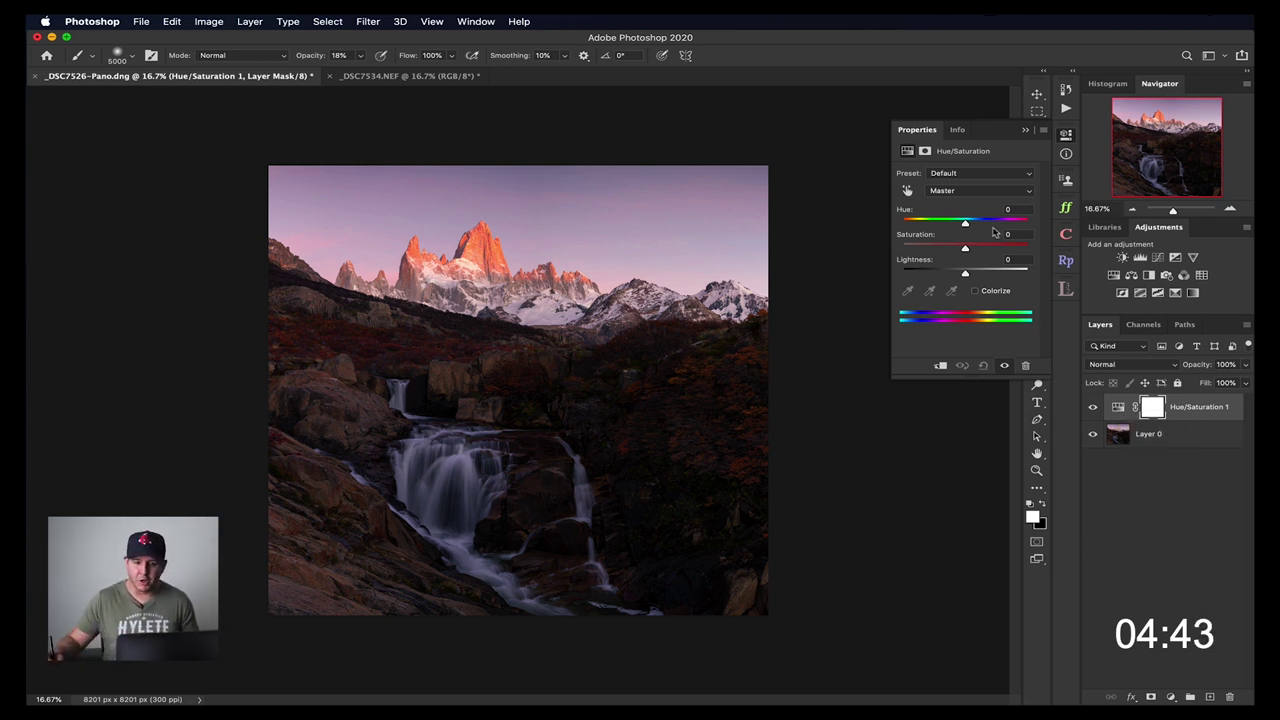
pyautogui.moveTo(993, 191); pyautogui.dragTo(996, 250)
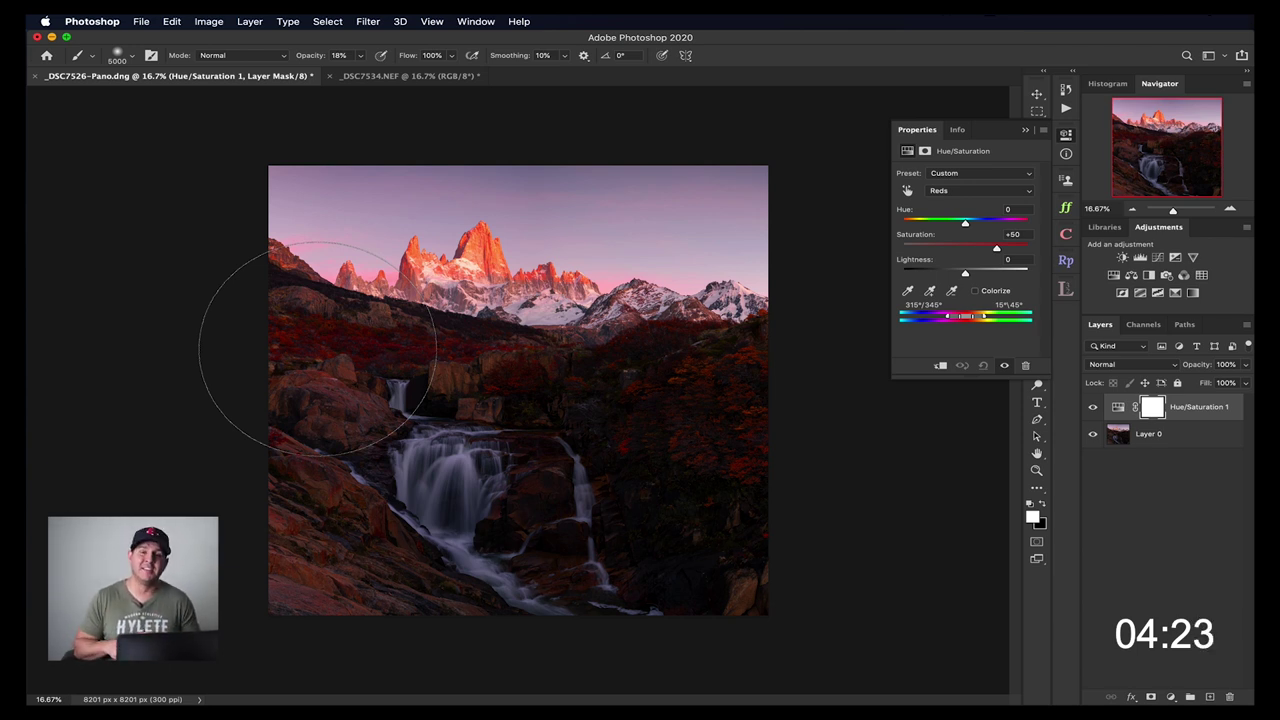
pyautogui.click(1025, 130)
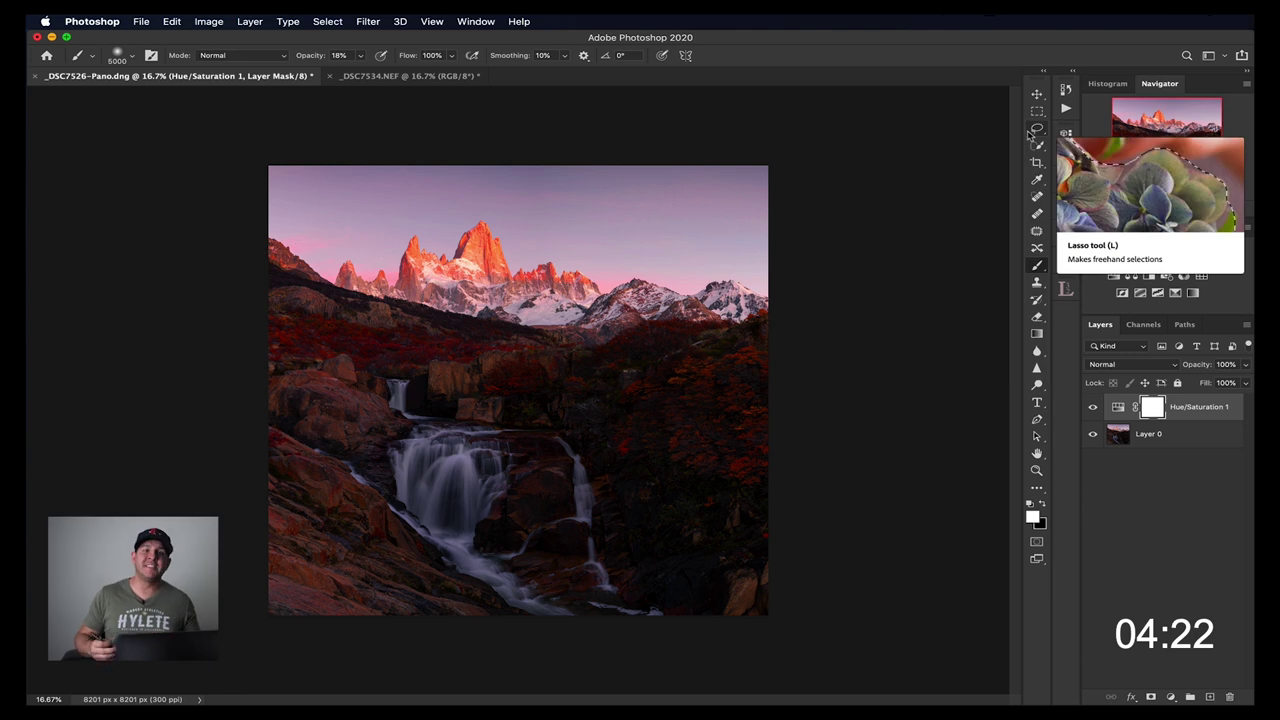
# - Set the brush to black at 100% opacity
pyautogui.click(360, 57)
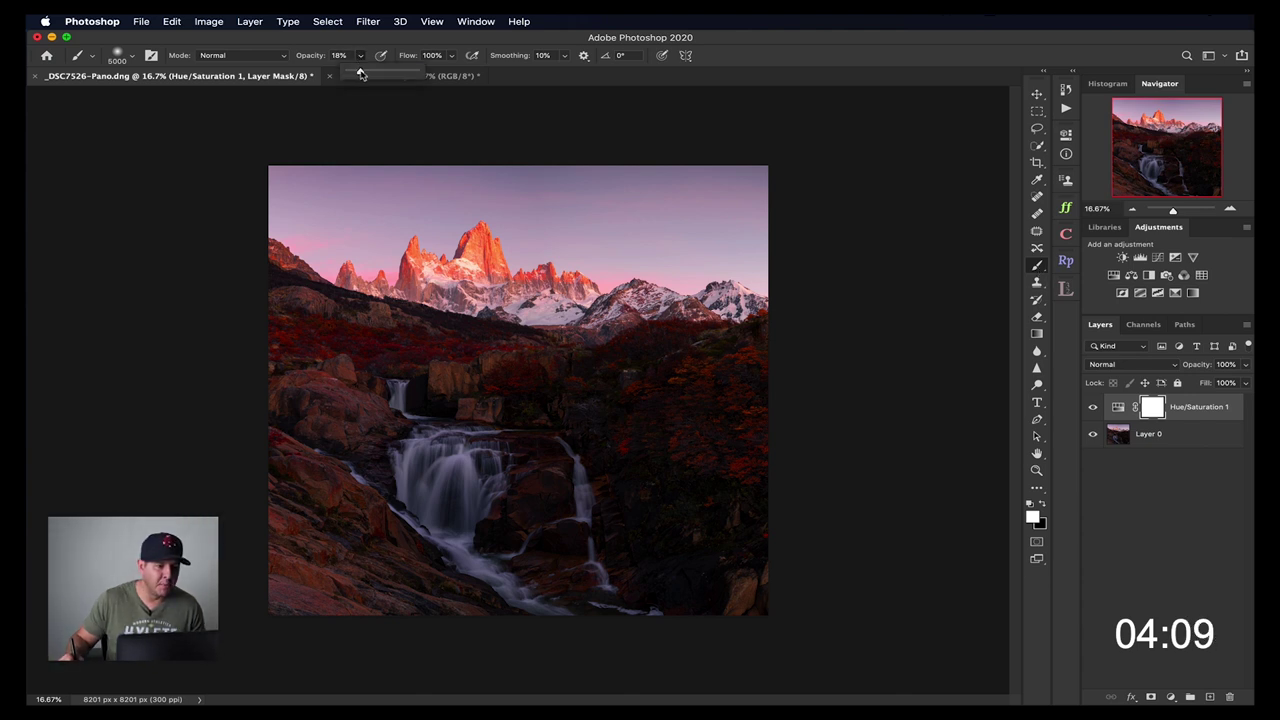
pyautogui.moveTo(364, 66); pyautogui.dragTo(365, 66)
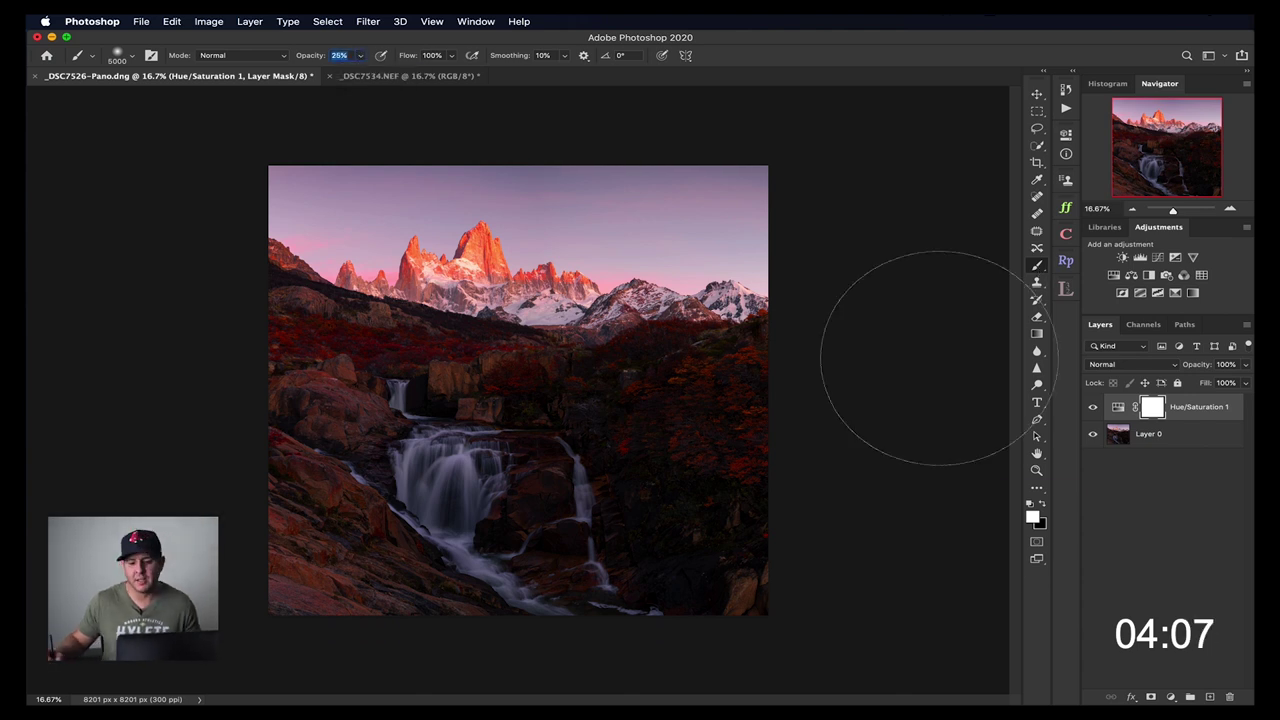
pyautogui.click(1043, 507)
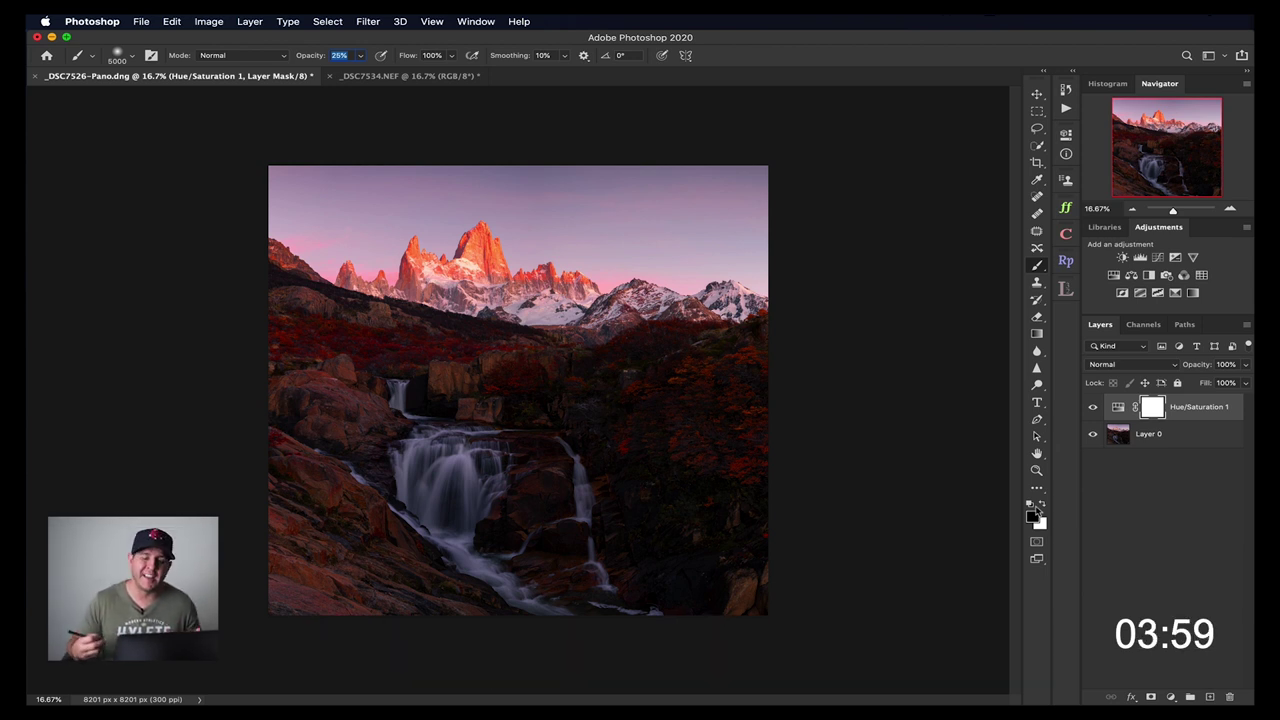
pyautogui.click(361, 56)
pyautogui.moveTo(358, 72); pyautogui.dragTo(400, 72)
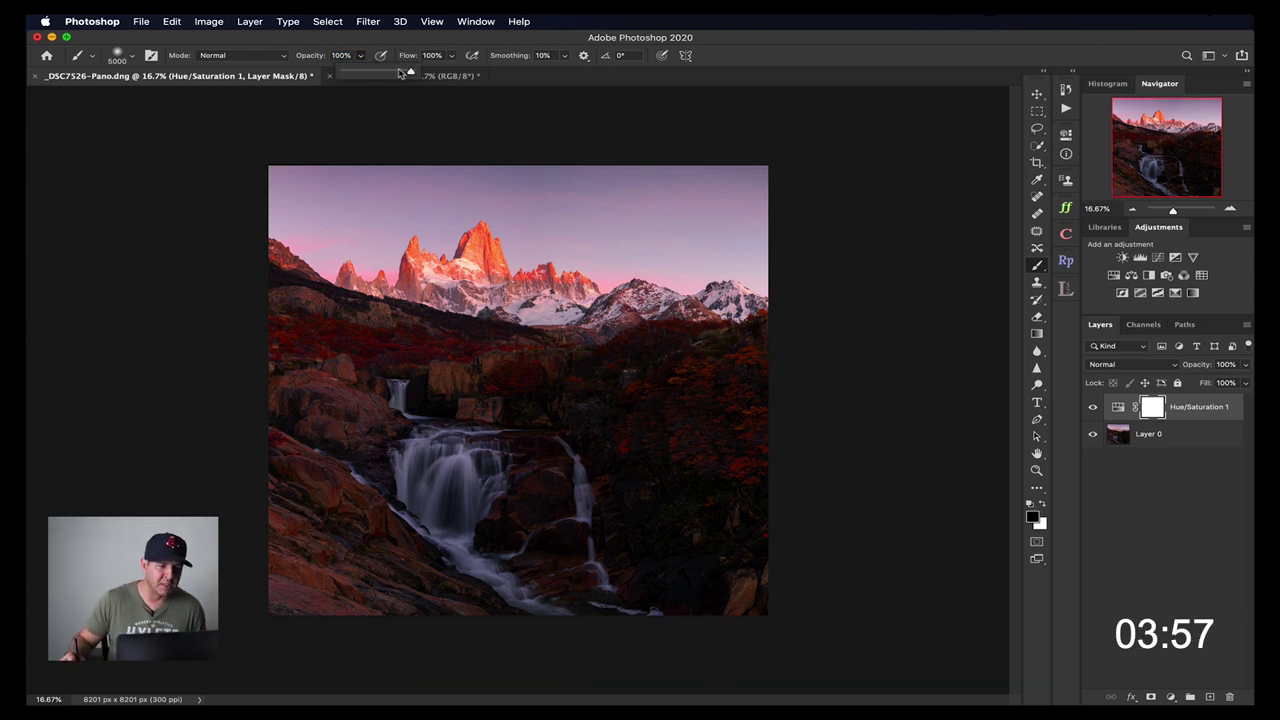
pyautogui.click(361, 57)
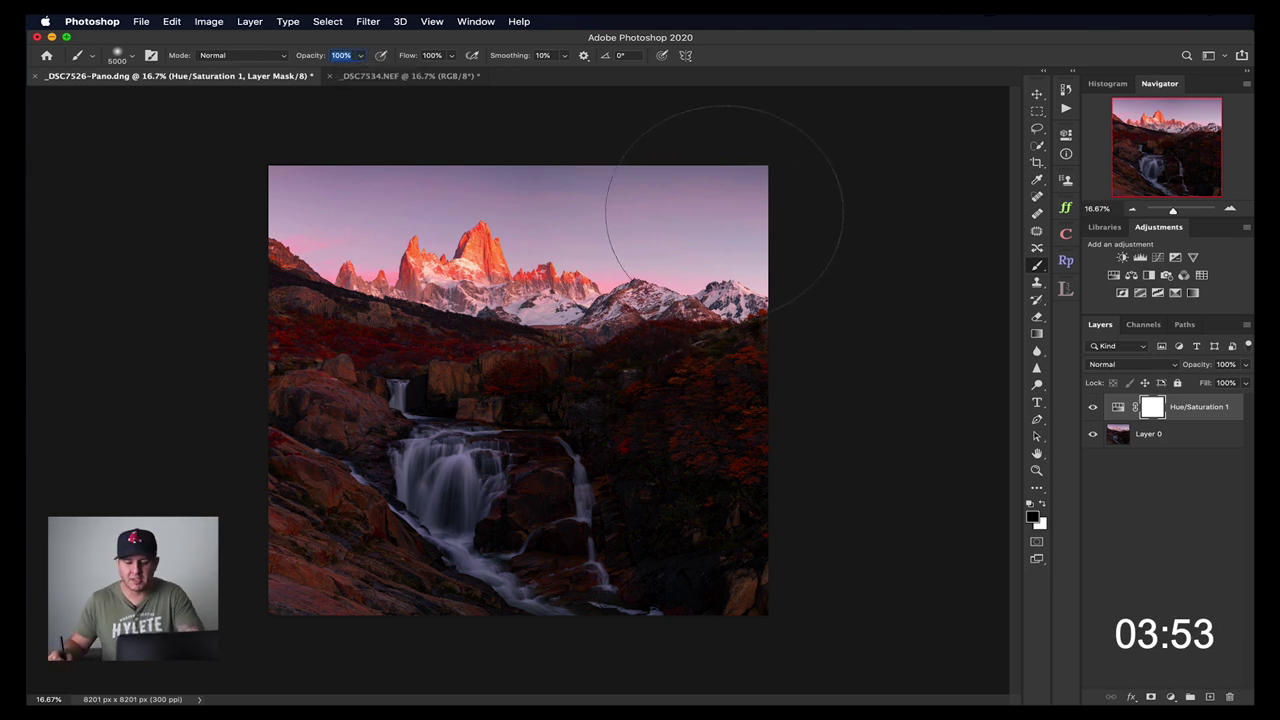
# - Resize the brush and paint black on the mask across the sky
pyautogui.press('[')
pyautogui.press('[')
pyautogui.press('[')
pyautogui.press('[')
pyautogui.press('[')
pyautogui.press('[')
pyautogui.press('[')
pyautogui.press('[')
pyautogui.press('[')
pyautogui.press('[')
pyautogui.press('[')
pyautogui.press('[')
pyautogui.press('[')
pyautogui.press('[')
pyautogui.press('[')
pyautogui.press('[')
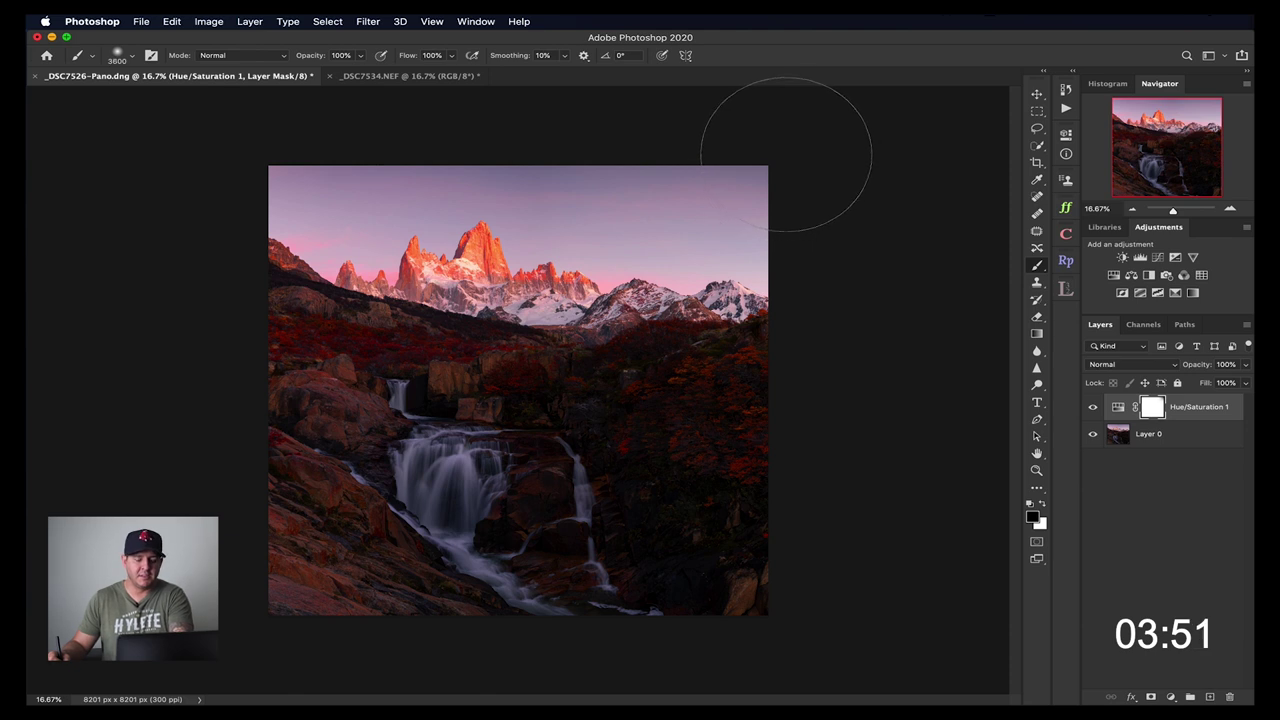
pyautogui.press('[')
pyautogui.press('[')
pyautogui.press('[')
pyautogui.press('[')
pyautogui.press('[')
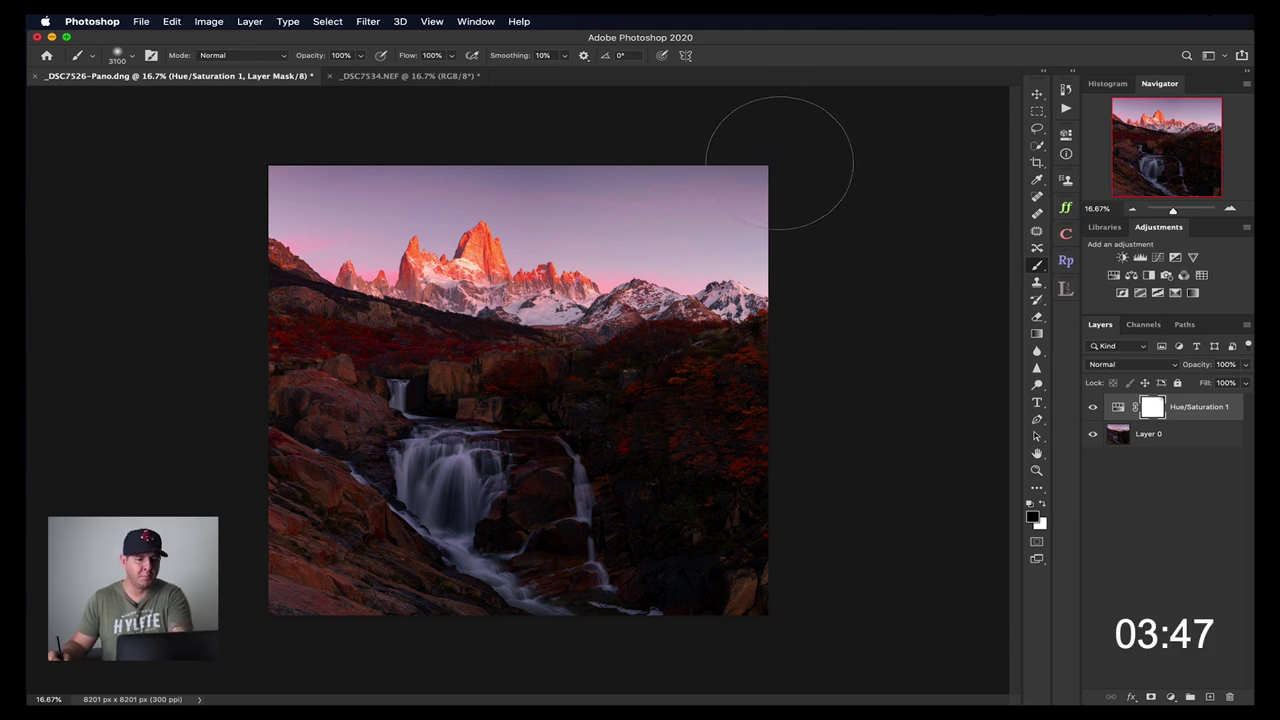
pyautogui.press(']')
pyautogui.press(']')
pyautogui.press(']')
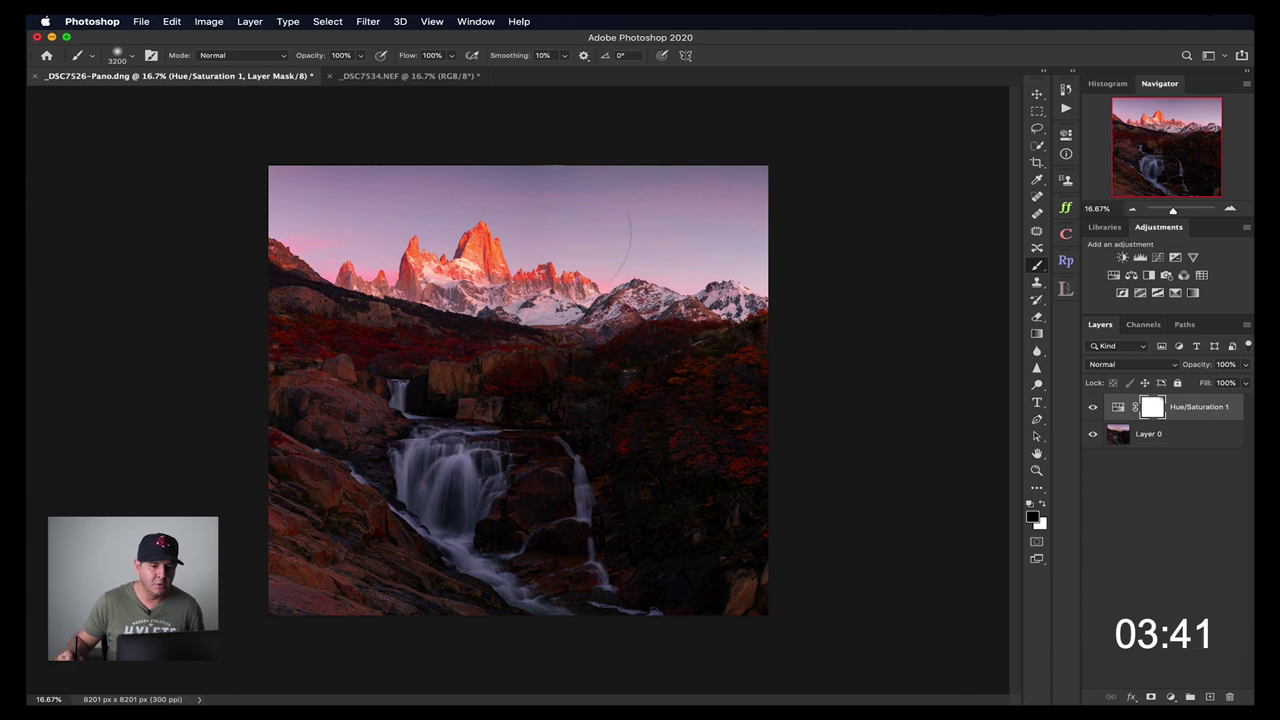
pyautogui.moveTo(560, 220); pyautogui.dragTo(415, 203)
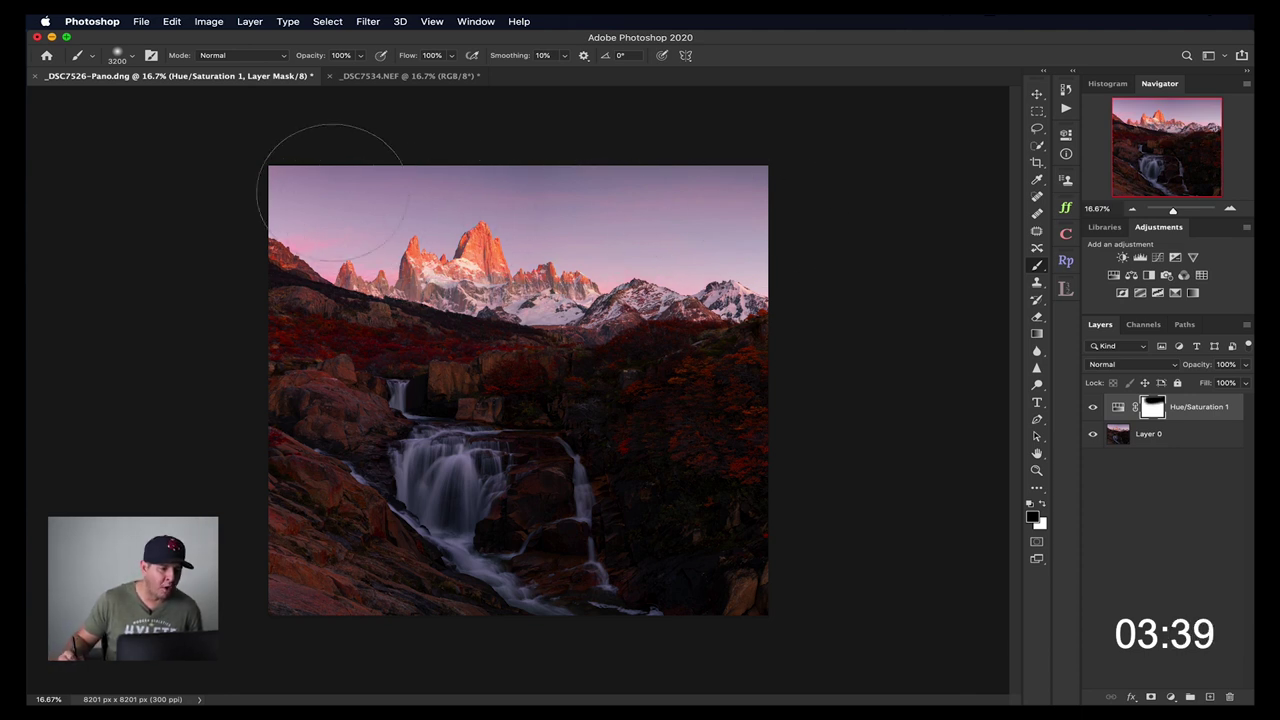
# - Extend the black mask across the sky to the right, then inspect the mask alone and return
pyautogui.moveTo(315, 214)
pyautogui.mouseDown()
pyautogui.moveTo(552, 228)
pyautogui.moveTo(700, 225)
pyautogui.mouseUp()
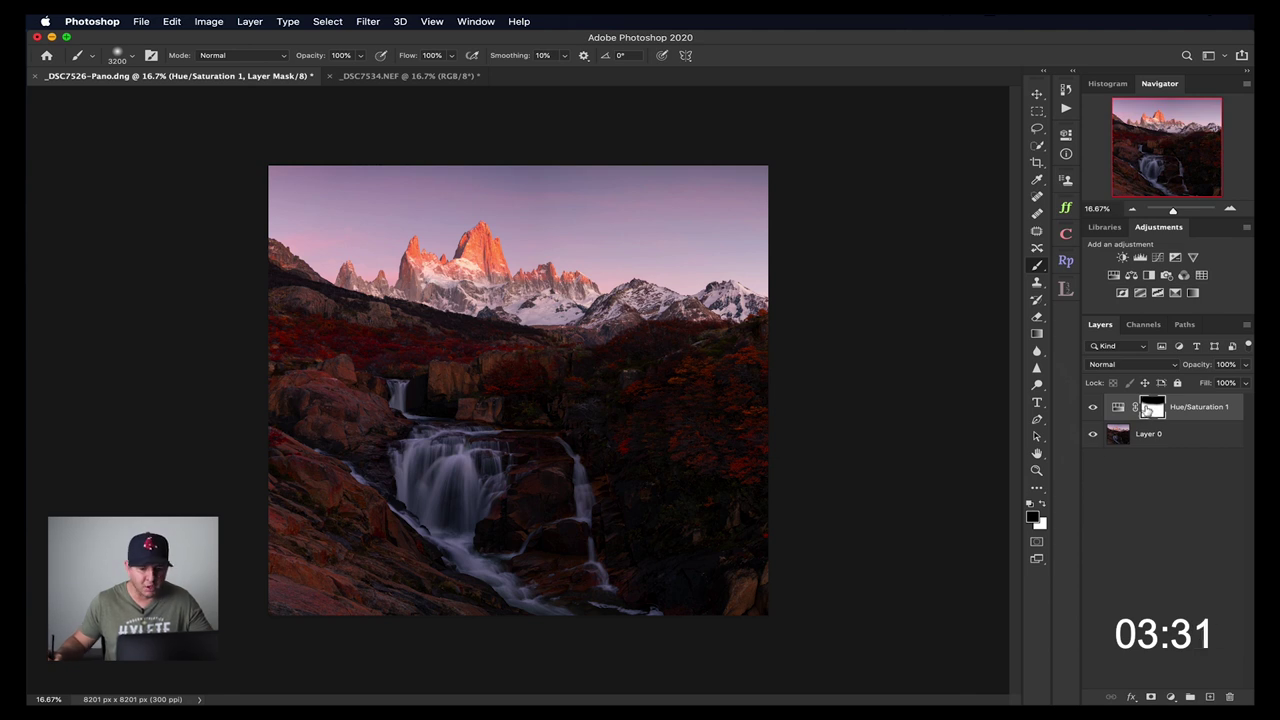
pyautogui.keyDown('alt'); pyautogui.click(1152, 410); pyautogui.keyUp('alt')
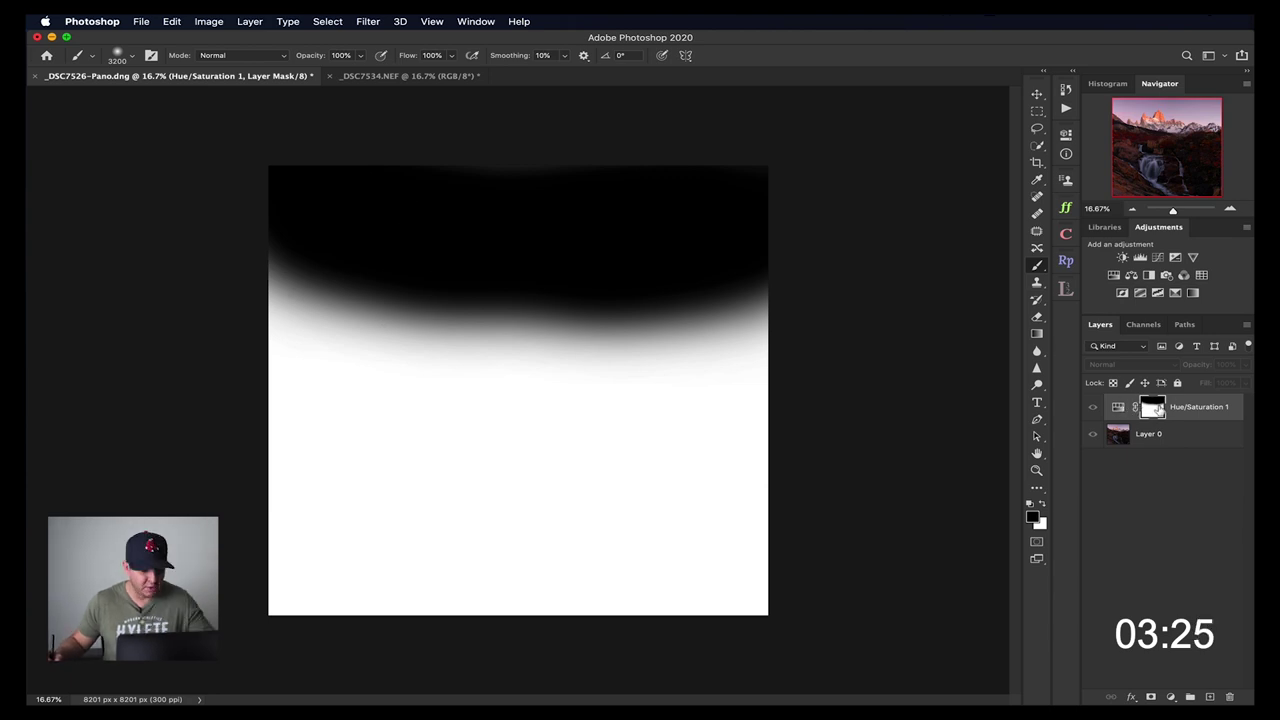
pyautogui.keyDown('alt'); pyautogui.click(1155, 410); pyautogui.keyUp('alt')
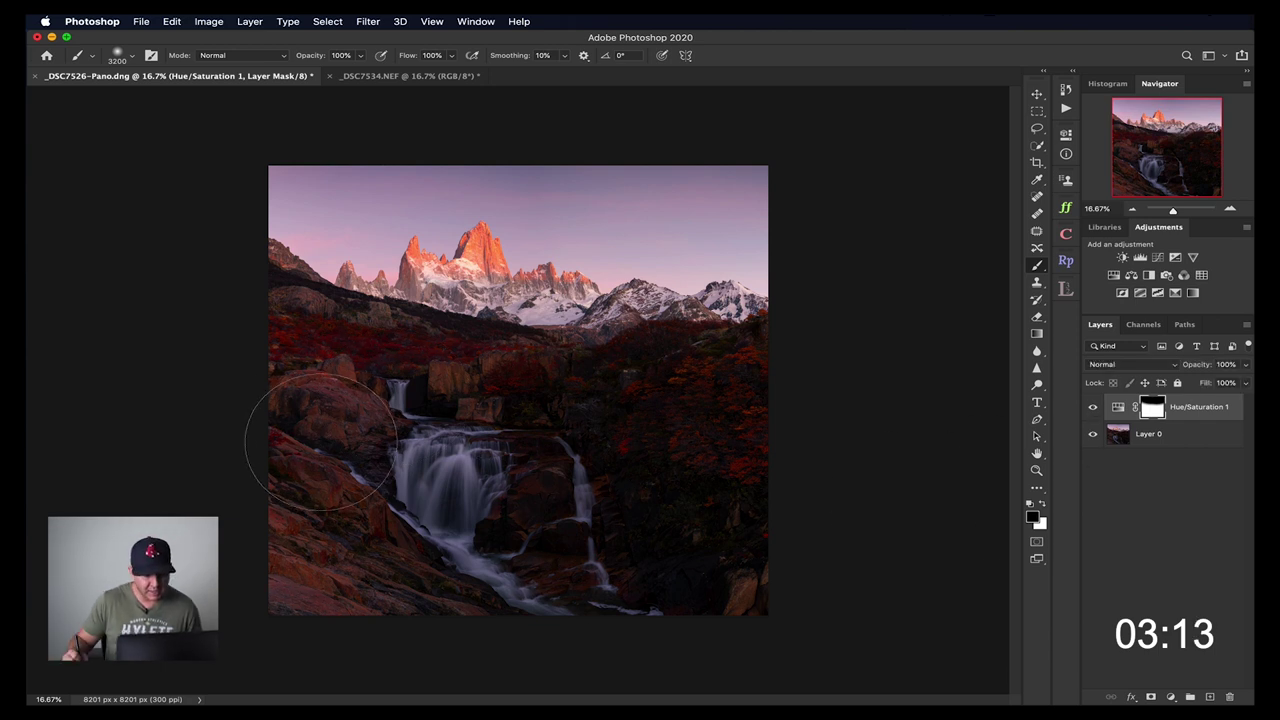
# - Mask the lower-left rocks and compare, then delete that layer and add a fresh Hue/Saturation layer
pyautogui.moveTo(319, 452)
pyautogui.mouseDown()
pyautogui.moveTo(330, 506)
pyautogui.moveTo(366, 562)
pyautogui.moveTo(321, 468)
pyautogui.moveTo(343, 518)
pyautogui.moveTo(483, 590)
pyautogui.moveTo(432, 495)
pyautogui.moveTo(519, 500)
pyautogui.mouseUp()
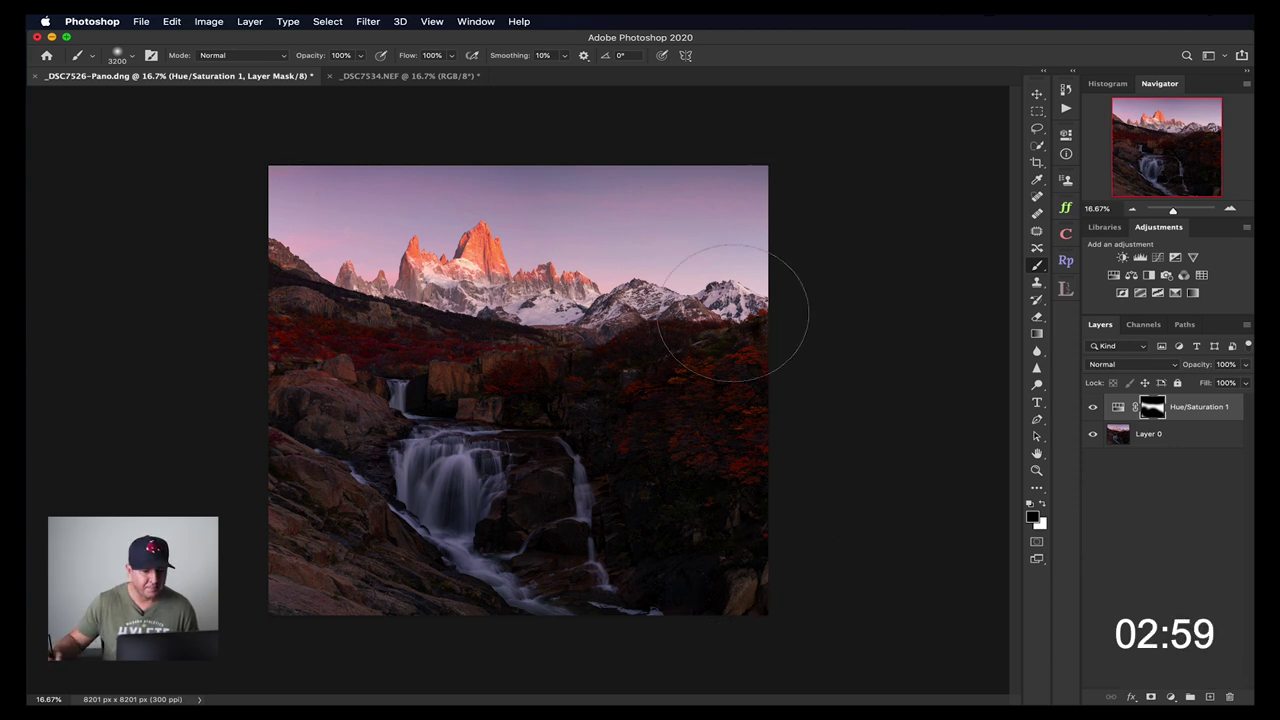
pyautogui.click(1093, 407)
pyautogui.click(1093, 407)
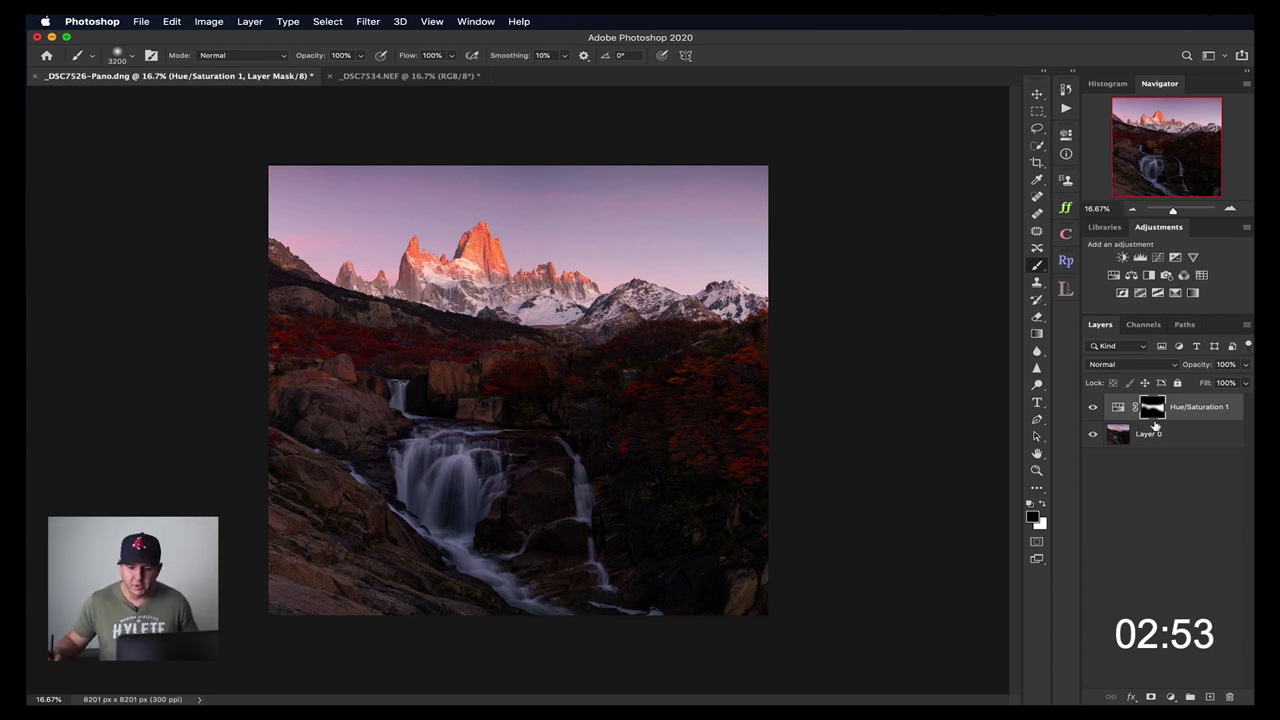
pyautogui.moveTo(1208, 408); pyautogui.dragTo(1230, 696)
pyautogui.click(1113, 275)
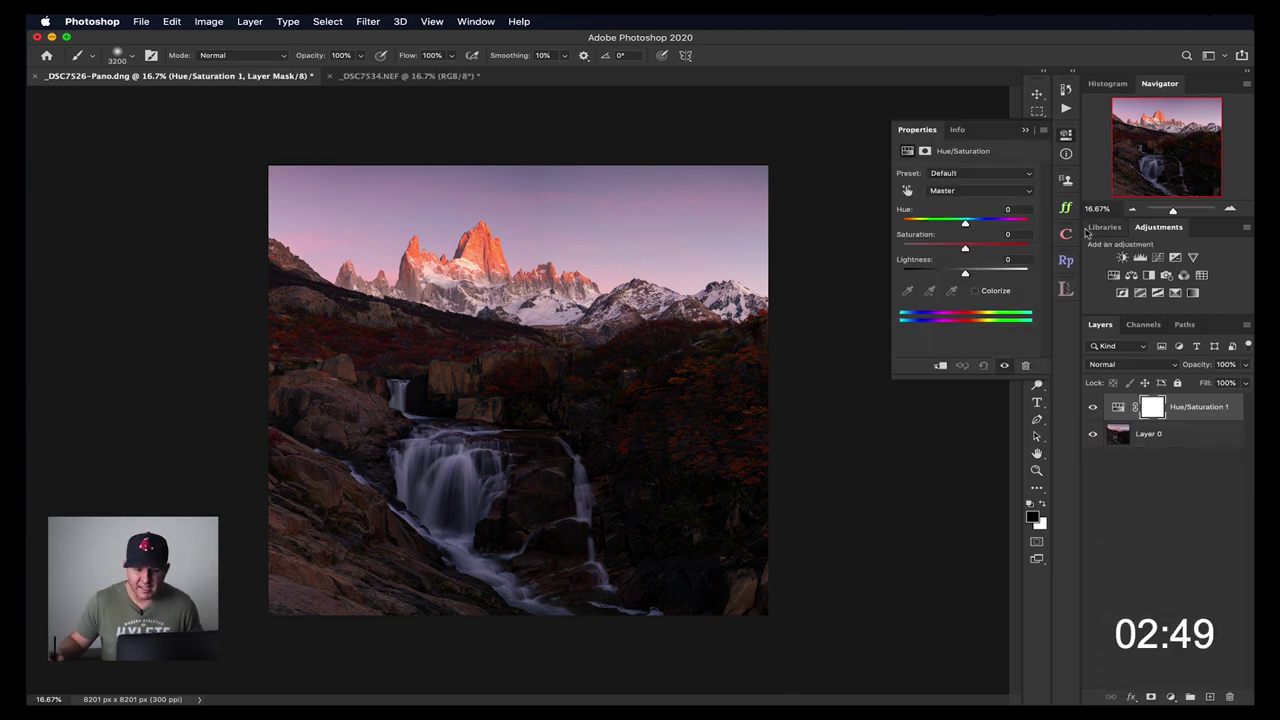
# - Set the new Hue/Saturation layer's Reds saturation to +52
pyautogui.click(1028, 191)
pyautogui.click(1020, 203)
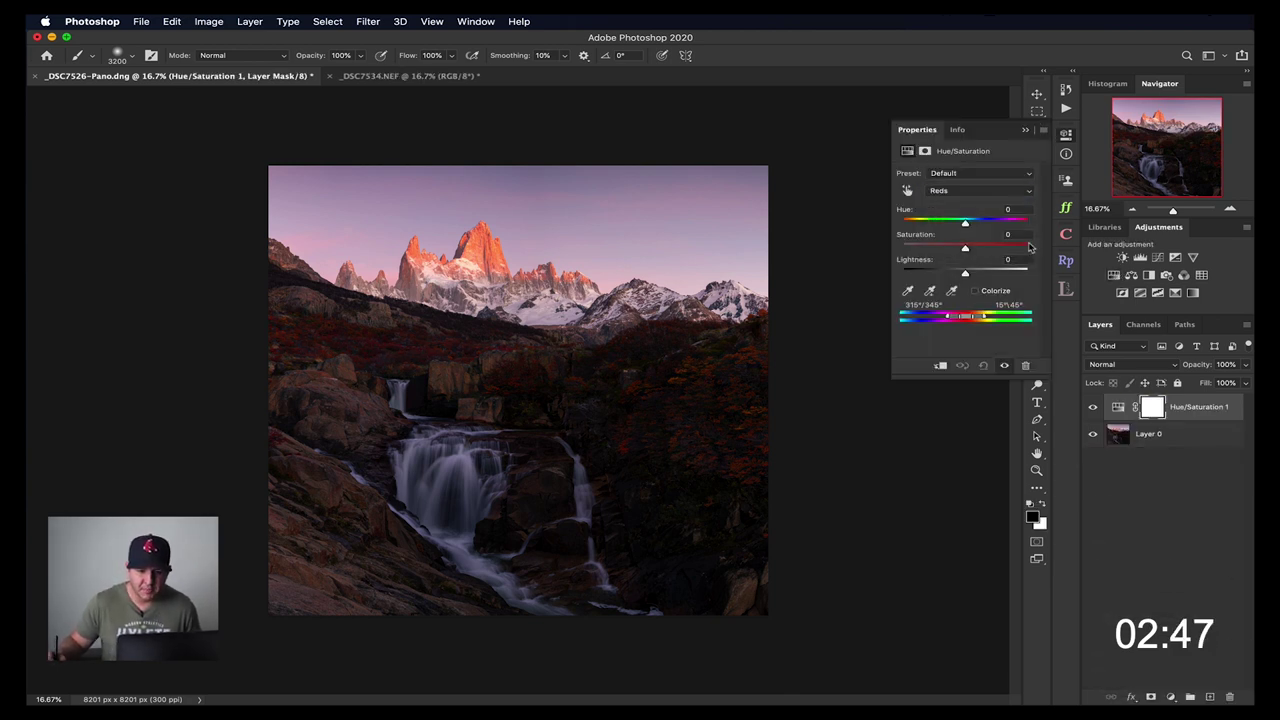
pyautogui.moveTo(968, 249); pyautogui.dragTo(1000, 250)
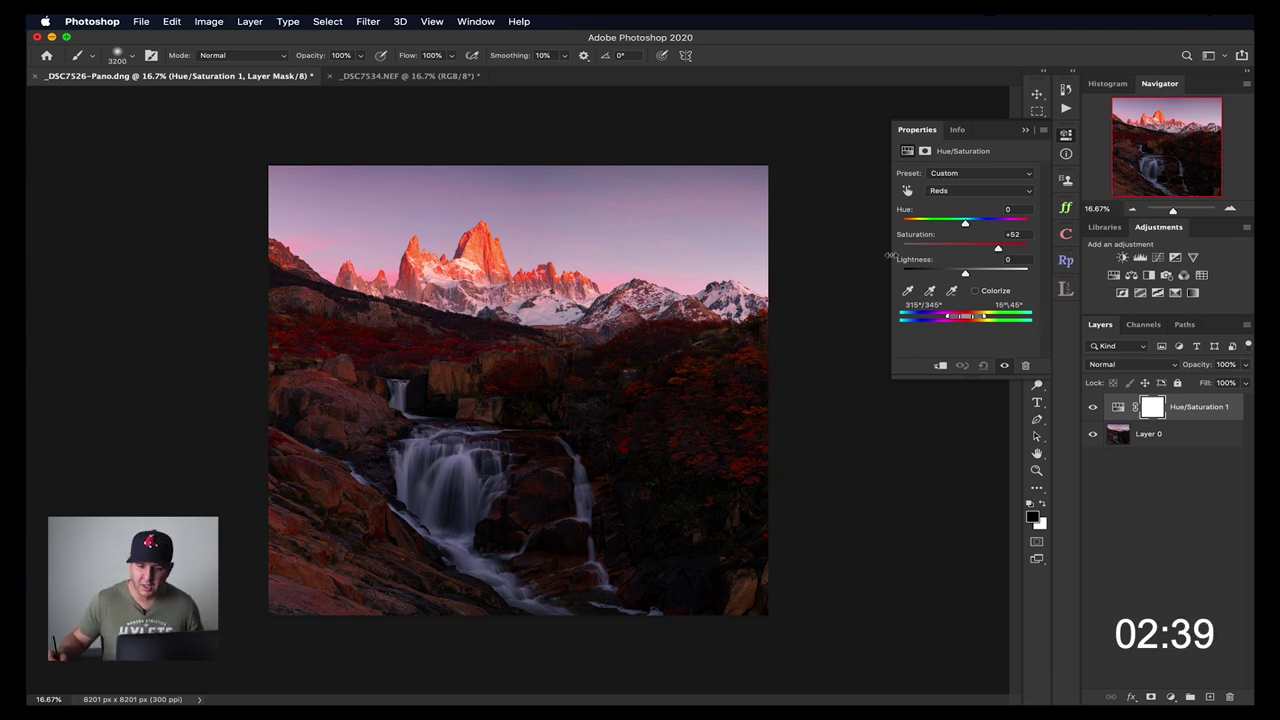
pyautogui.click(1026, 132)
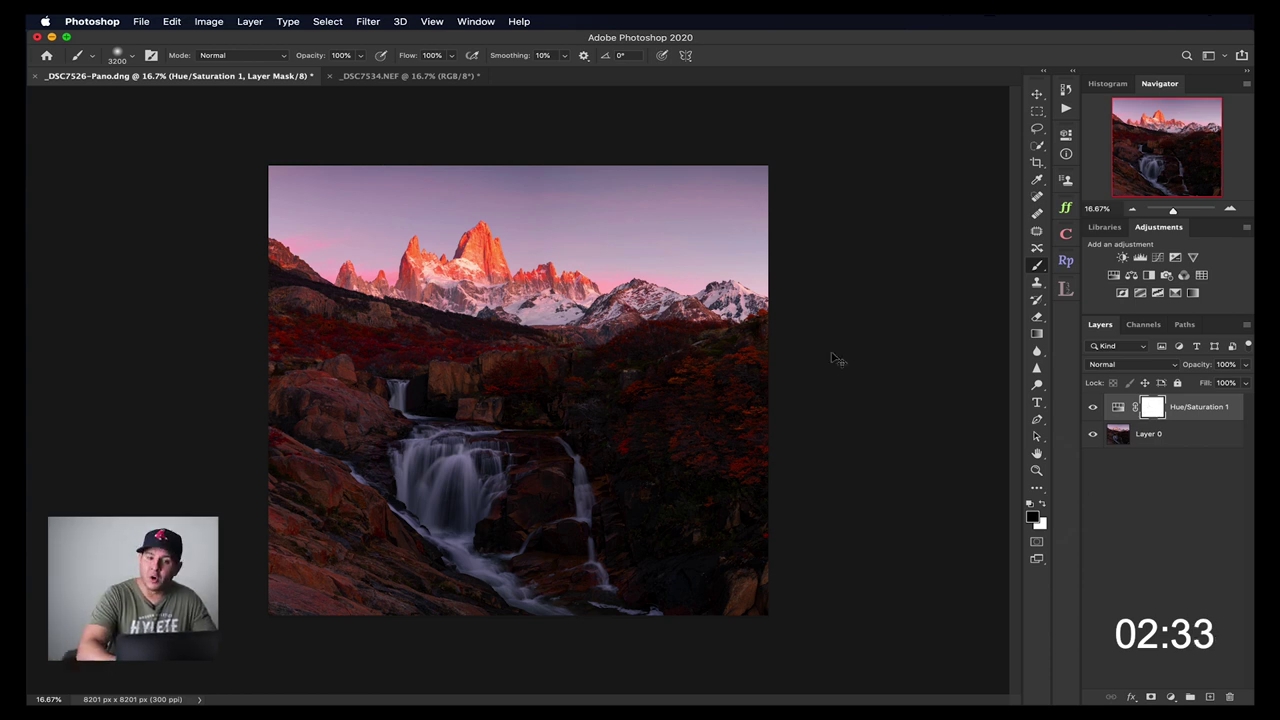
# - Invert the mask to black and ready a smaller, lower-opacity white brush
pyautogui.press('super+i')
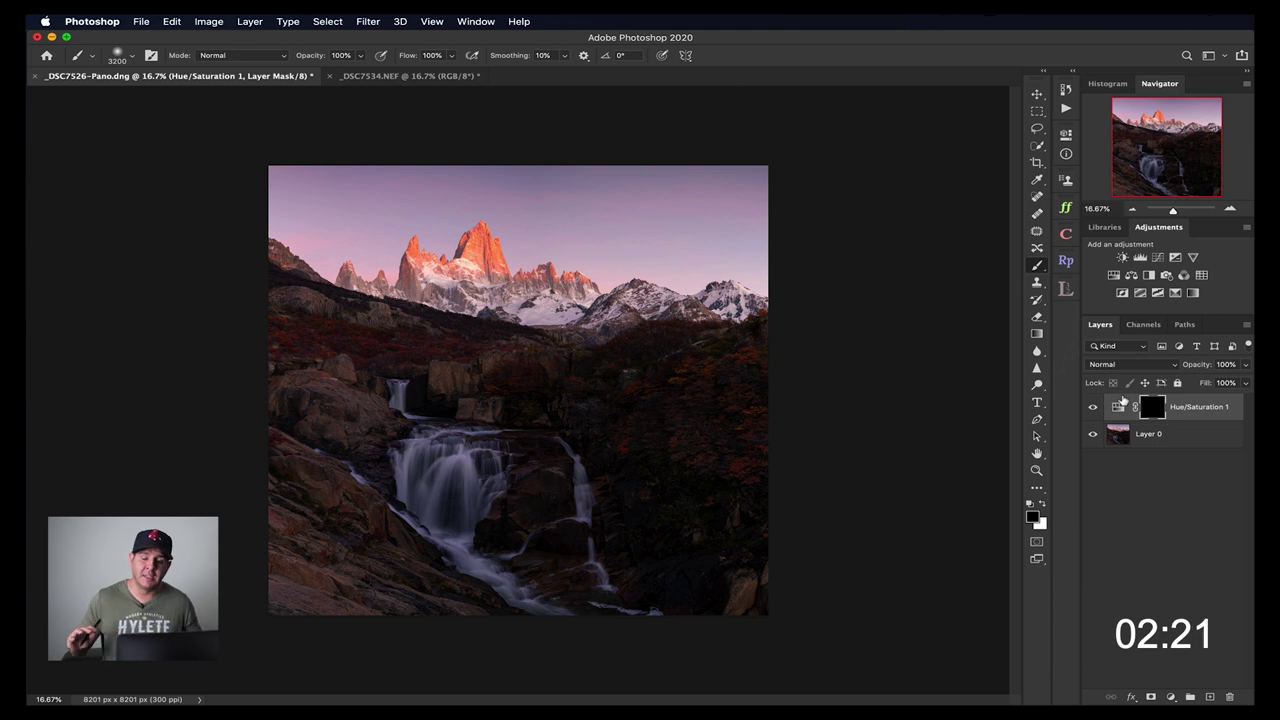
pyautogui.press('x')
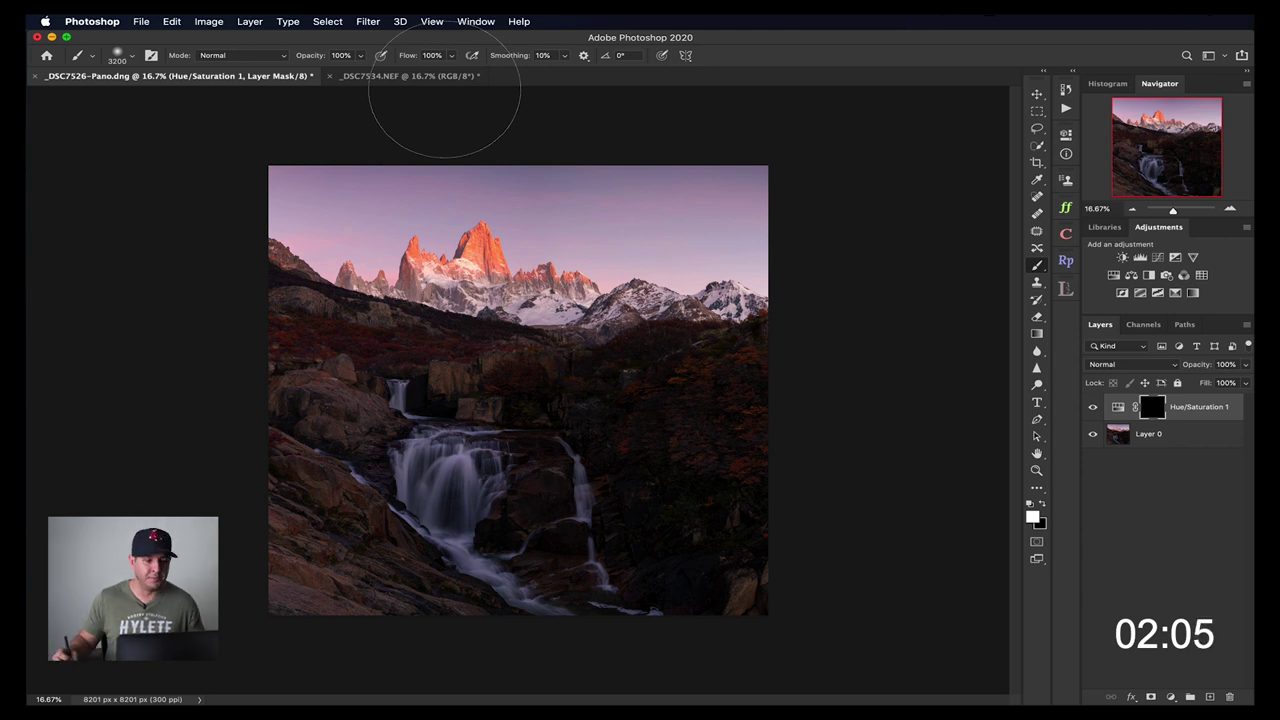
pyautogui.press('[')
pyautogui.press('[')
pyautogui.press('[')
pyautogui.press('[')
pyautogui.press('[')
pyautogui.press('[')
pyautogui.press('[')
pyautogui.press('[')
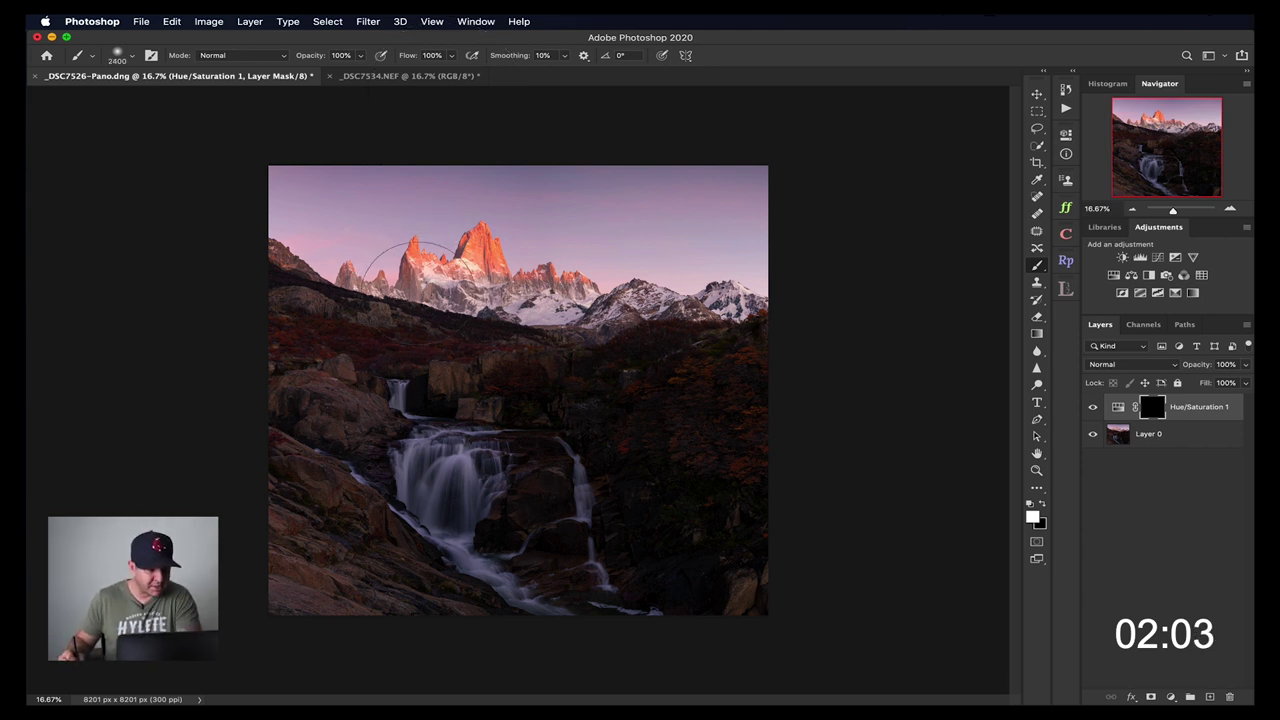
pyautogui.press('[')
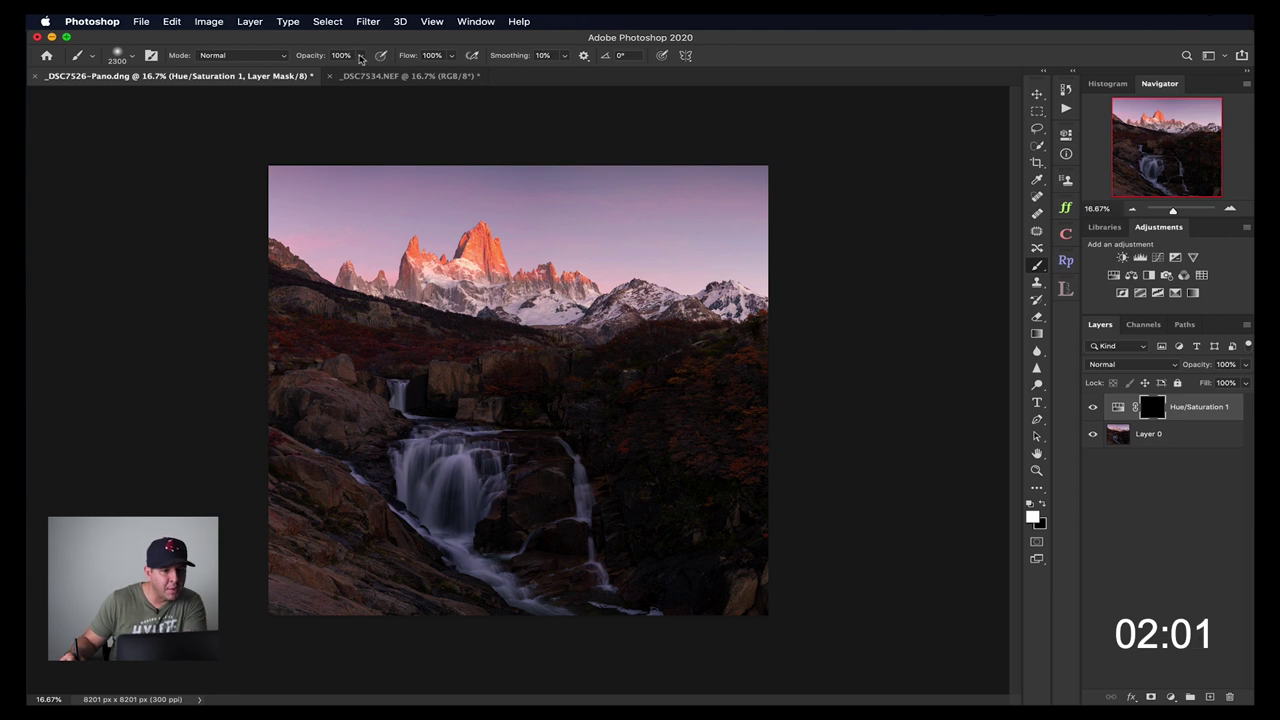
pyautogui.click(360, 56)
pyautogui.moveTo(354, 72); pyautogui.dragTo(306, 72)
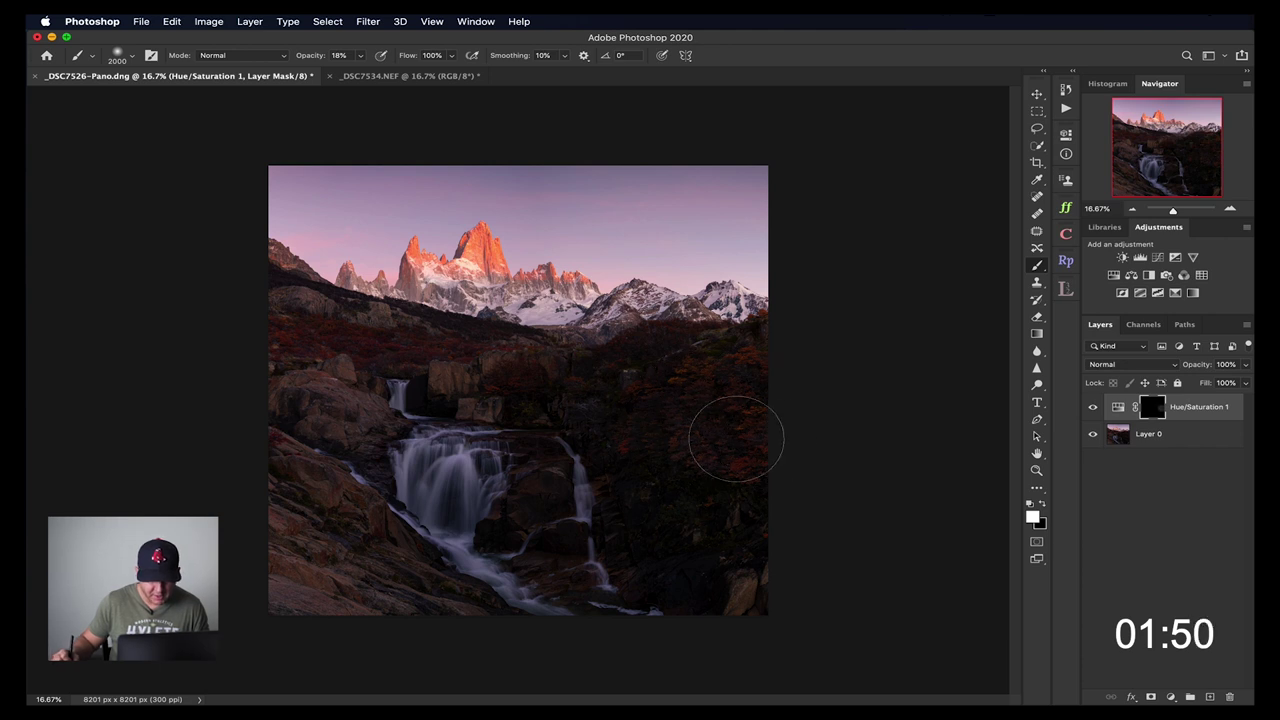
# - Paint the red boost onto the trees and toggle the layer to compare
pyautogui.moveTo(478, 360); pyautogui.dragTo(305, 342)
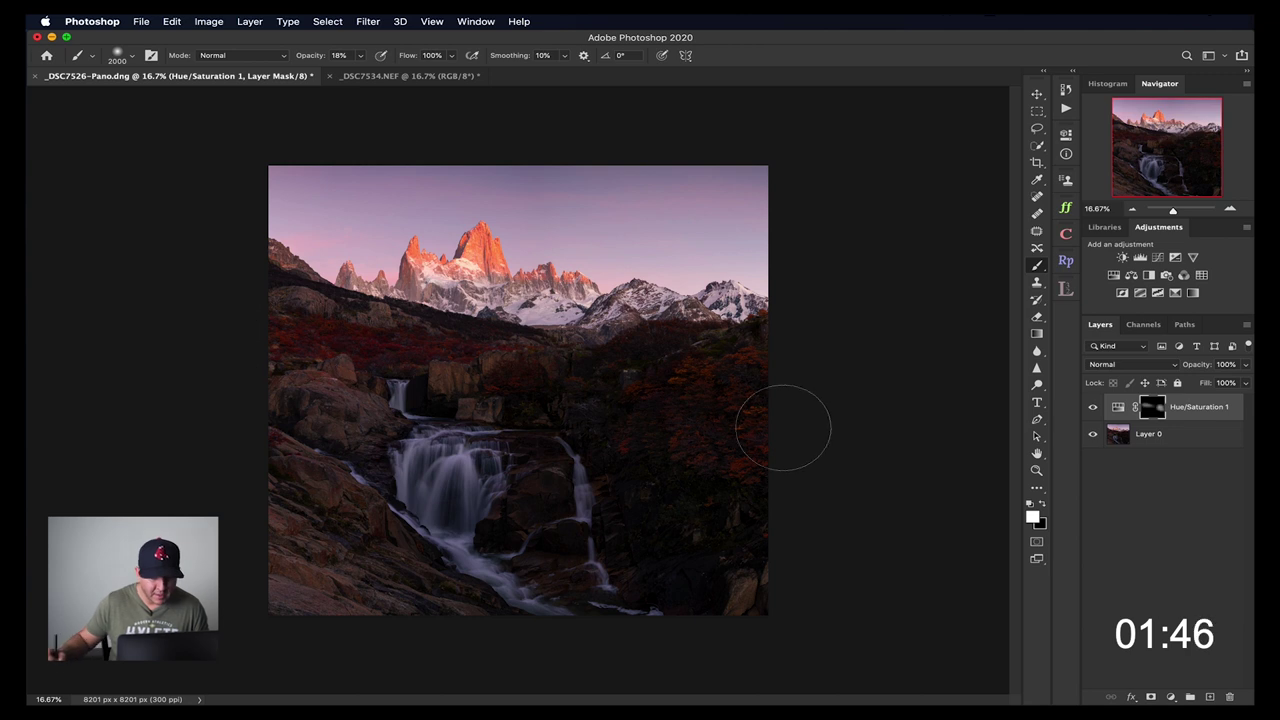
pyautogui.click(1093, 408)
pyautogui.click(1093, 408)
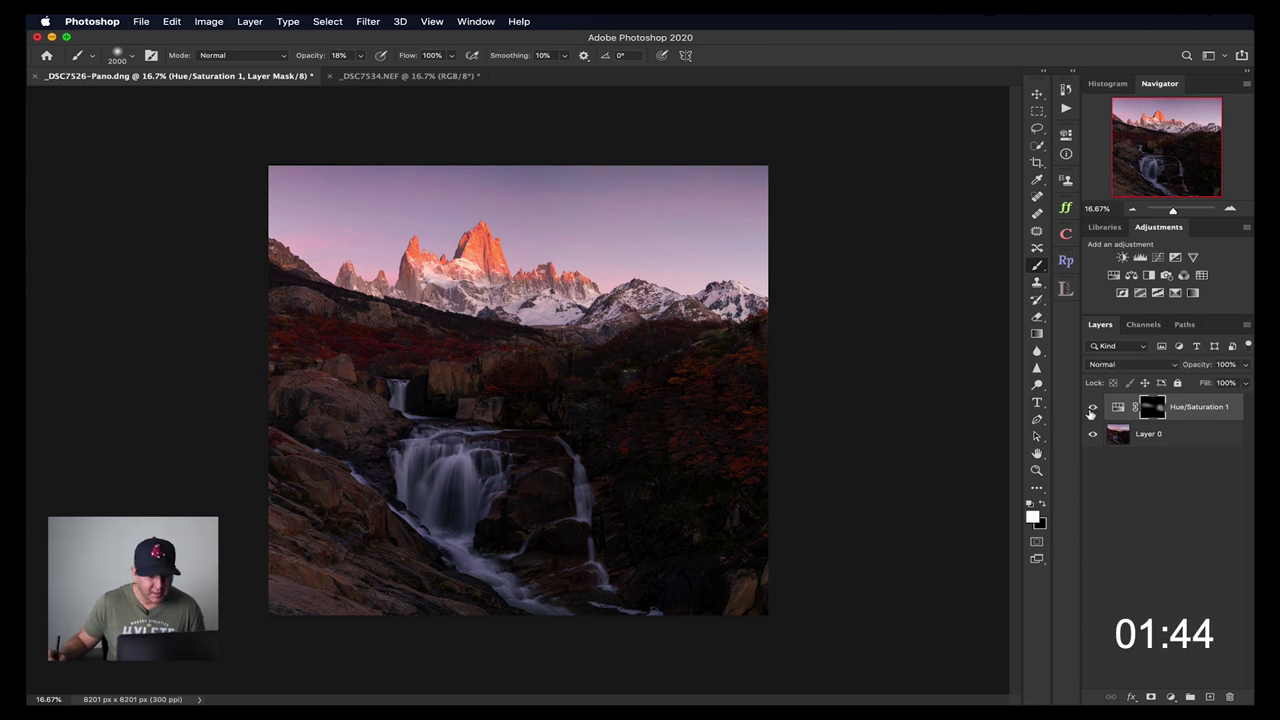
pyautogui.click(1092, 408)
pyautogui.click(1091, 407)
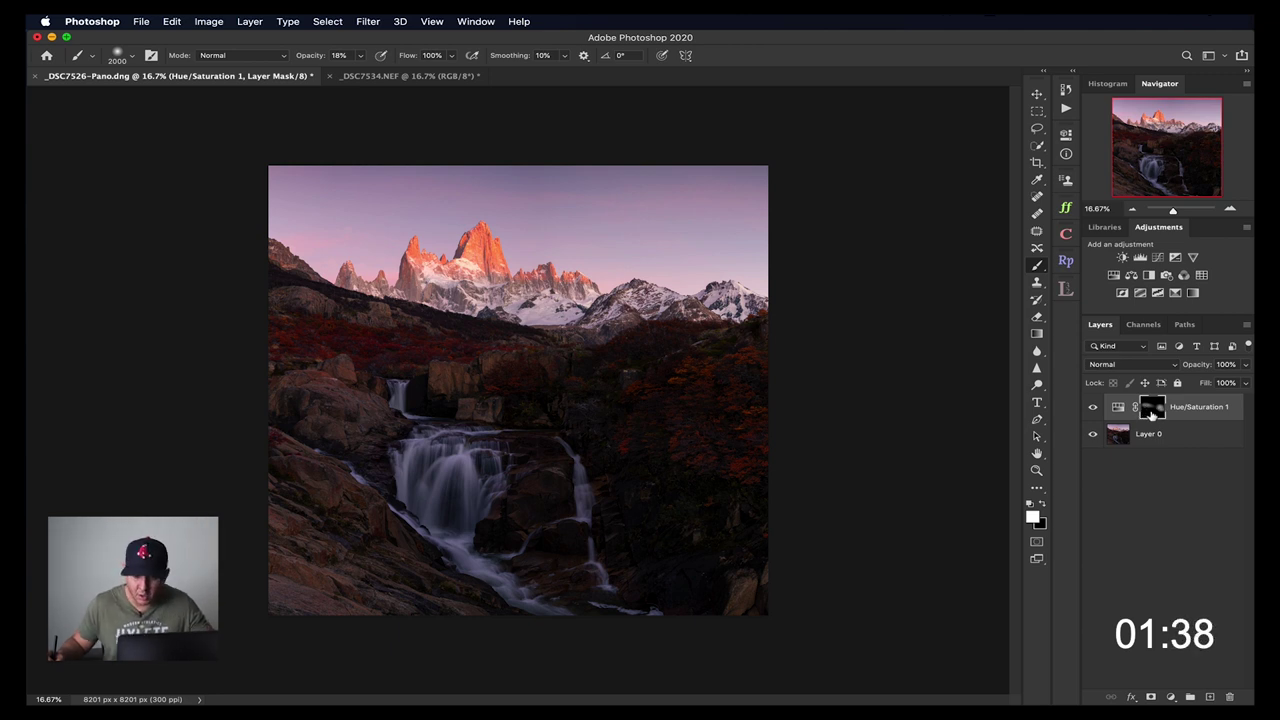
pyautogui.keyDown('alt'); pyautogui.click(1153, 410); pyautogui.keyUp('alt')
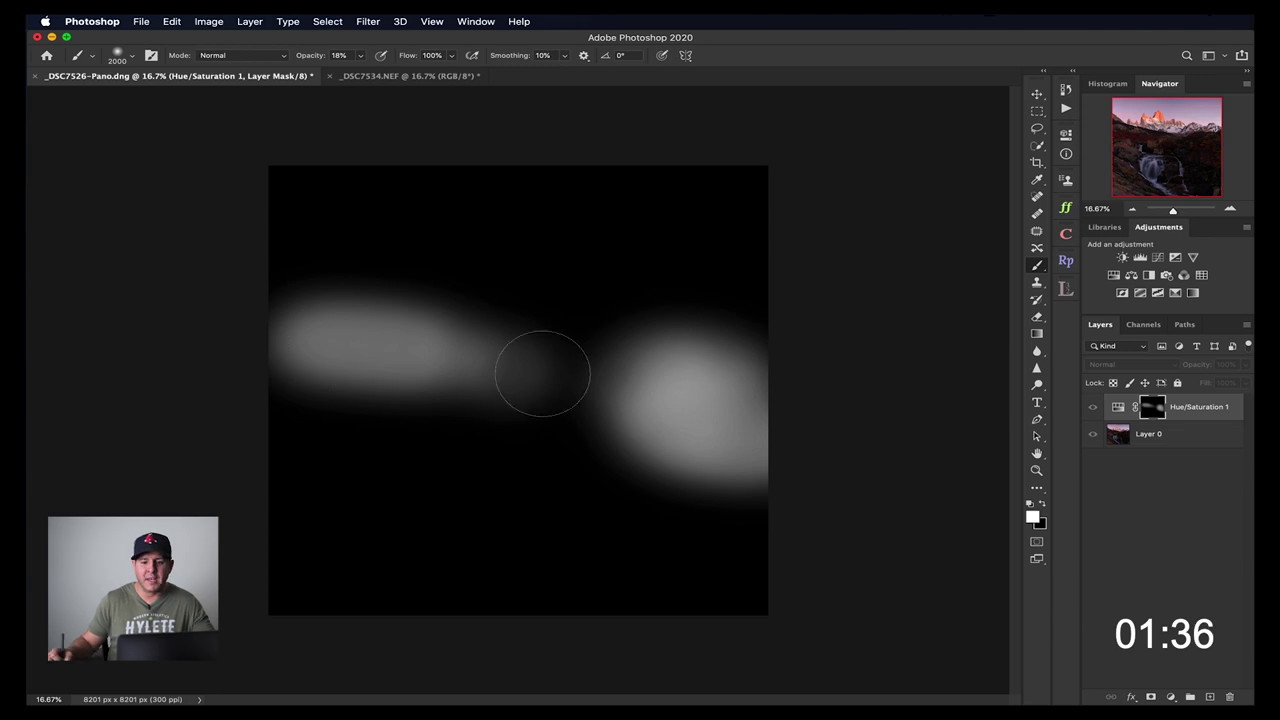
pyautogui.keyDown('alt'); pyautogui.click(1140, 408); pyautogui.keyUp('alt')
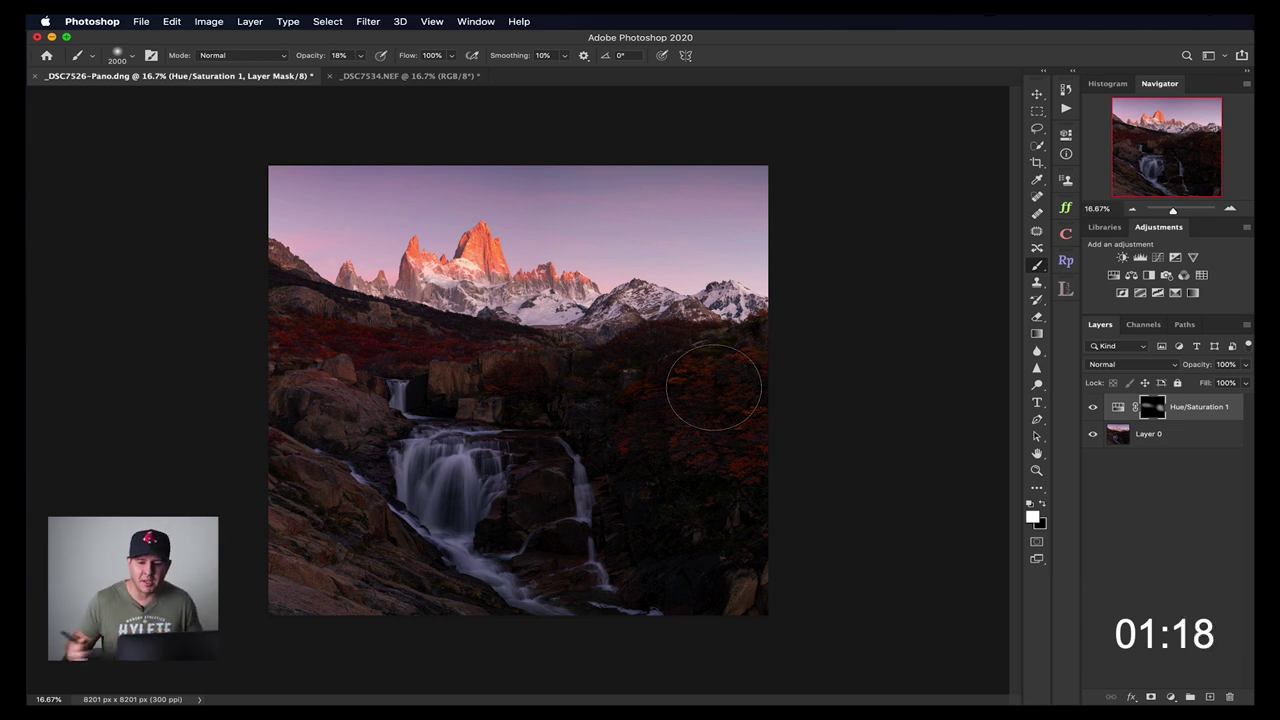
# - Delete the Hue/Saturation layer, duplicate Layer 0, apply a 47.2 px Gaussian Blur and set 22% opacity
pyautogui.click(1229, 696)
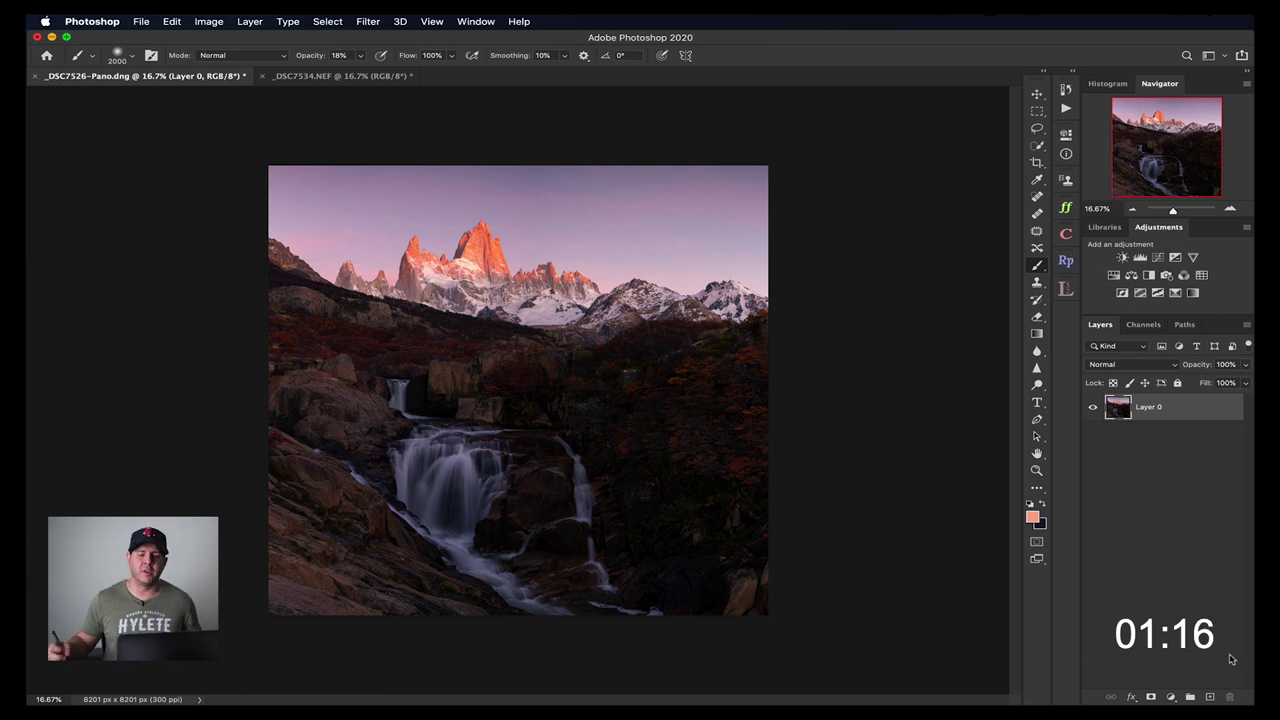
pyautogui.moveTo(1181, 408); pyautogui.dragTo(1210, 696)
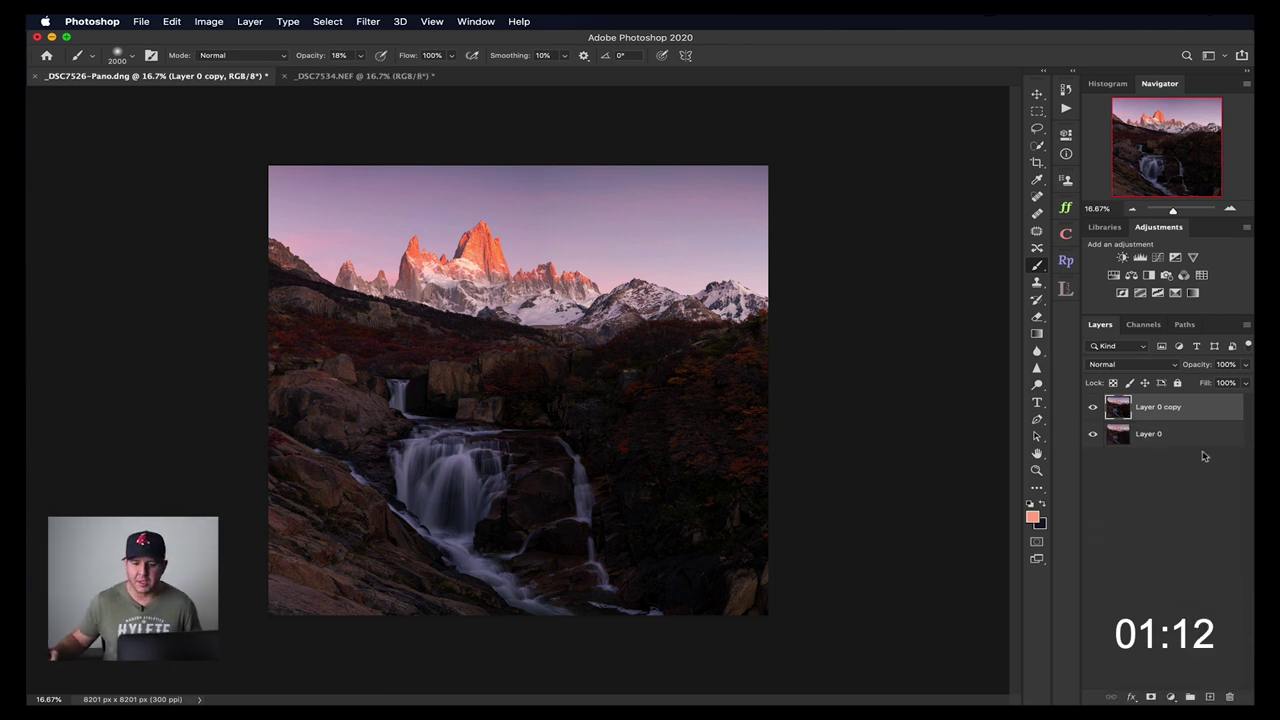
pyautogui.click(369, 21)
pyautogui.moveTo(520, 178)
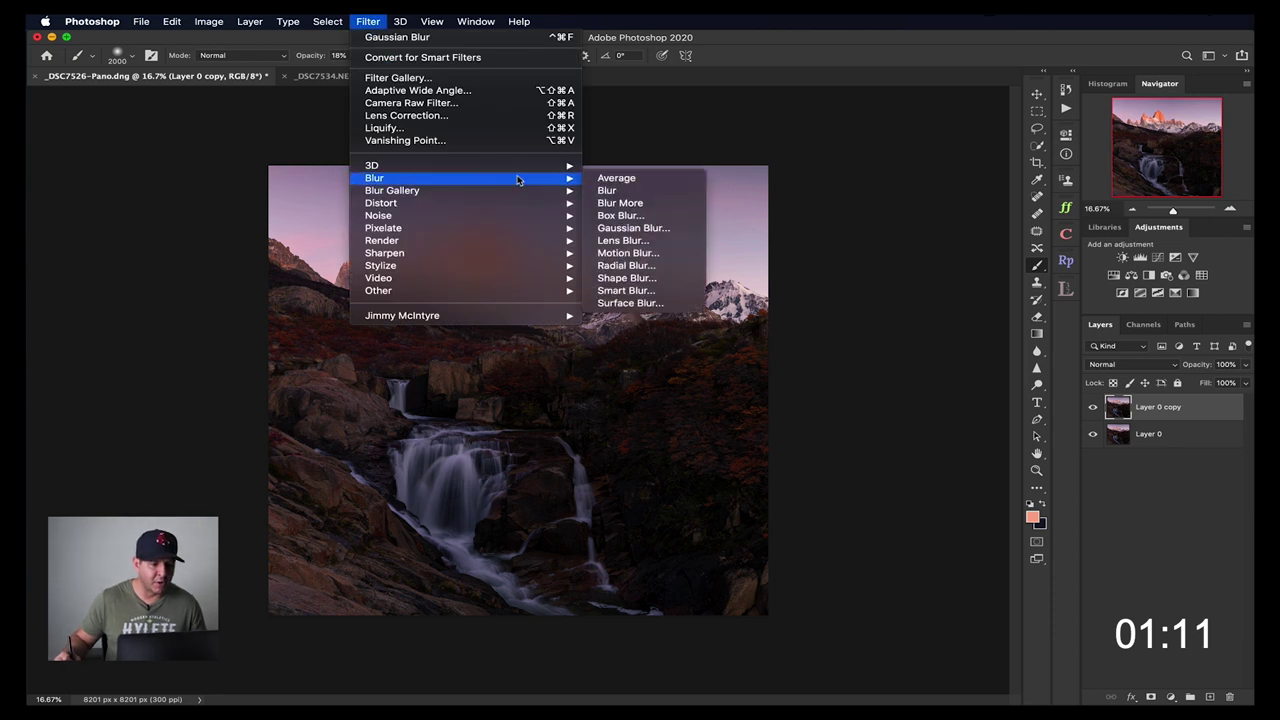
pyautogui.click(627, 230)
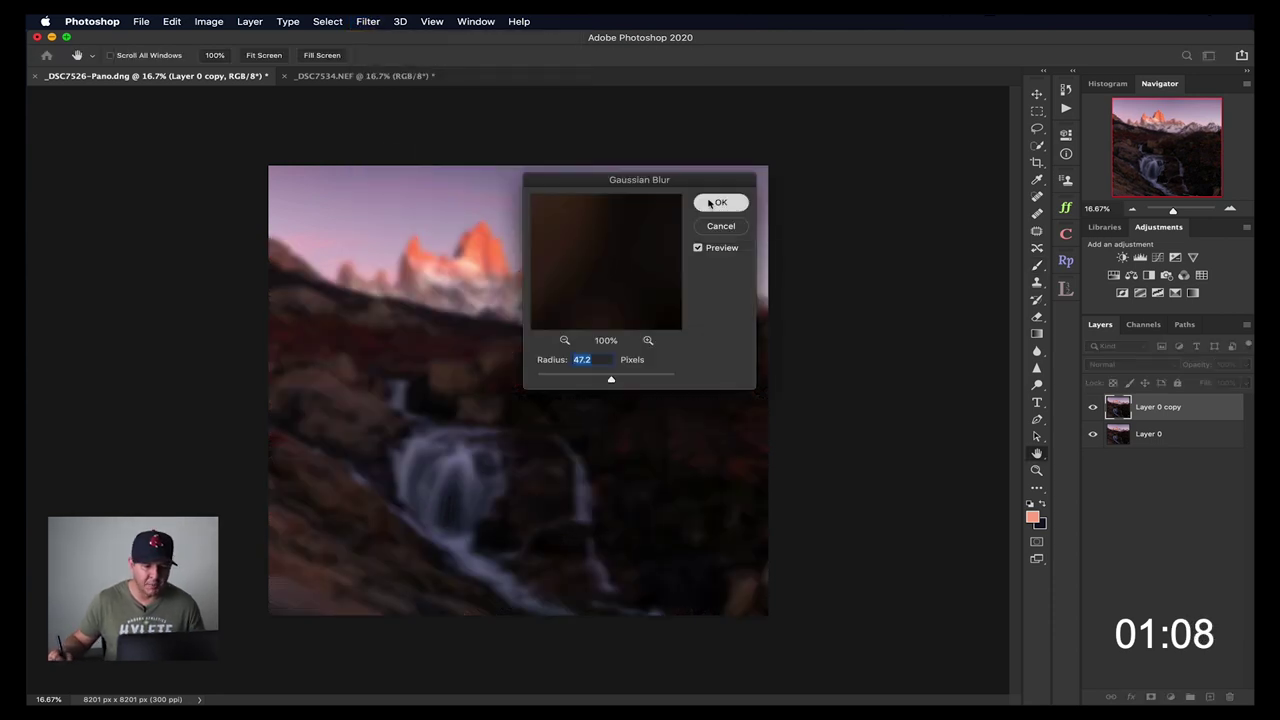
pyautogui.press('Return')
pyautogui.press('b')
pyautogui.moveTo(1209, 388); pyautogui.dragTo(1191, 388)
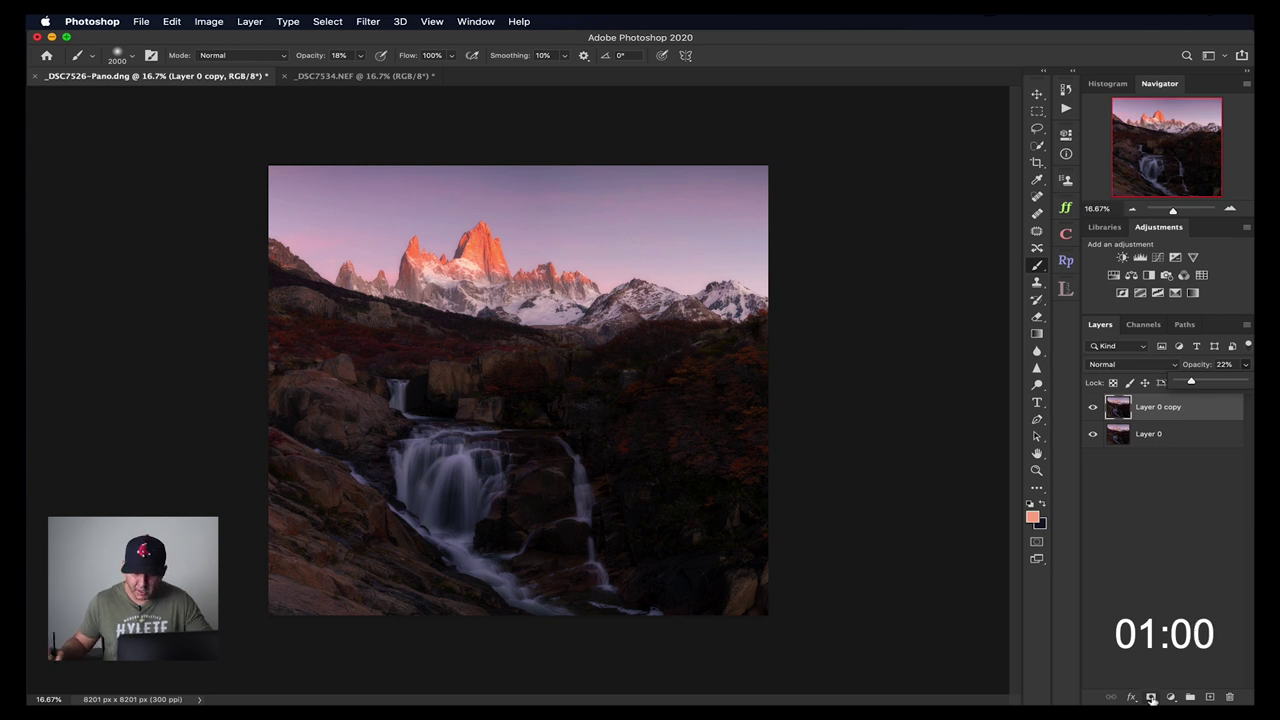
# - Give the blurred copy a black hide-all mask after discarding two trial masks, and raise brush opacity slightly
pyautogui.keyDown('alt'); pyautogui.click(1151, 697); pyautogui.keyUp('alt')
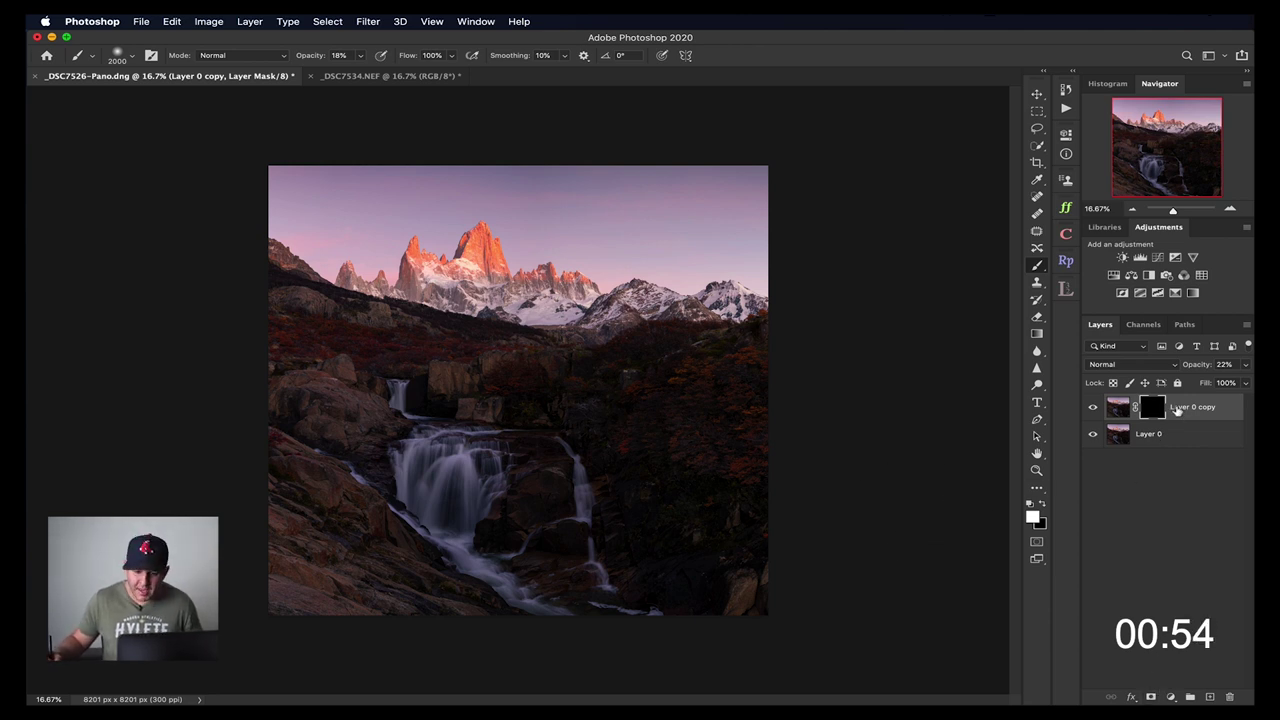
pyautogui.moveTo(1155, 414); pyautogui.dragTo(1230, 696)
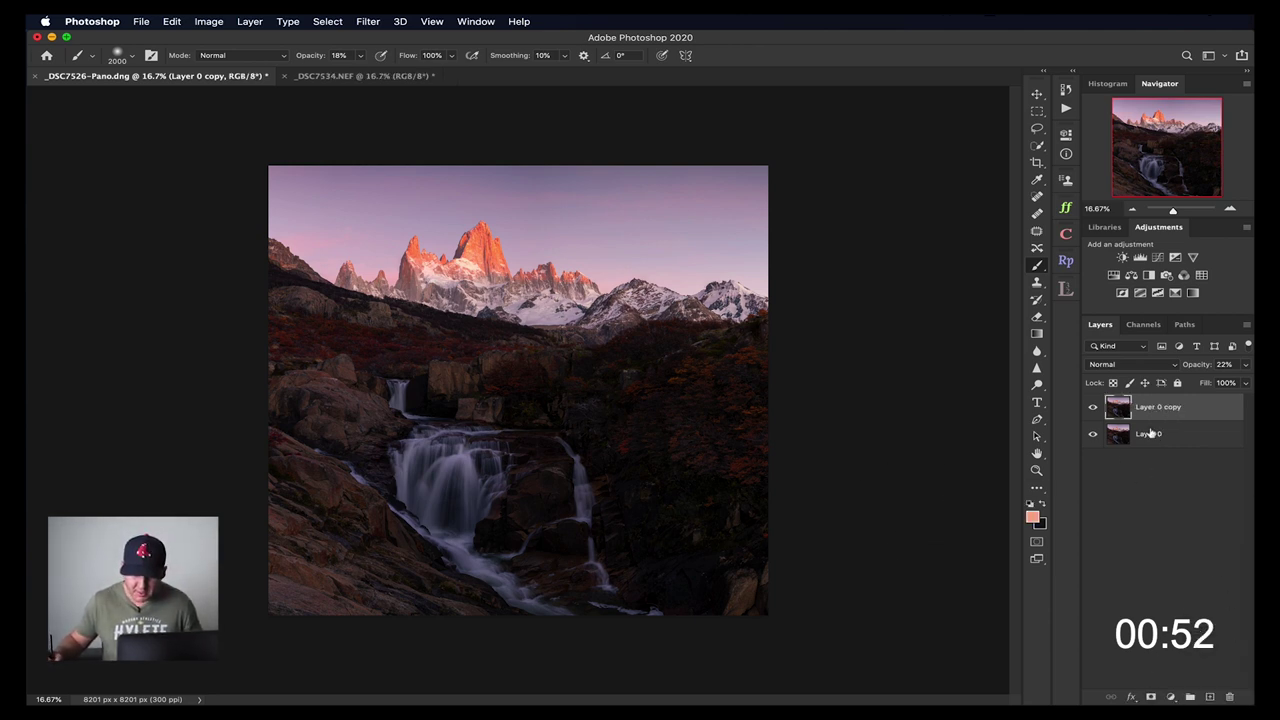
pyautogui.click(1151, 697)
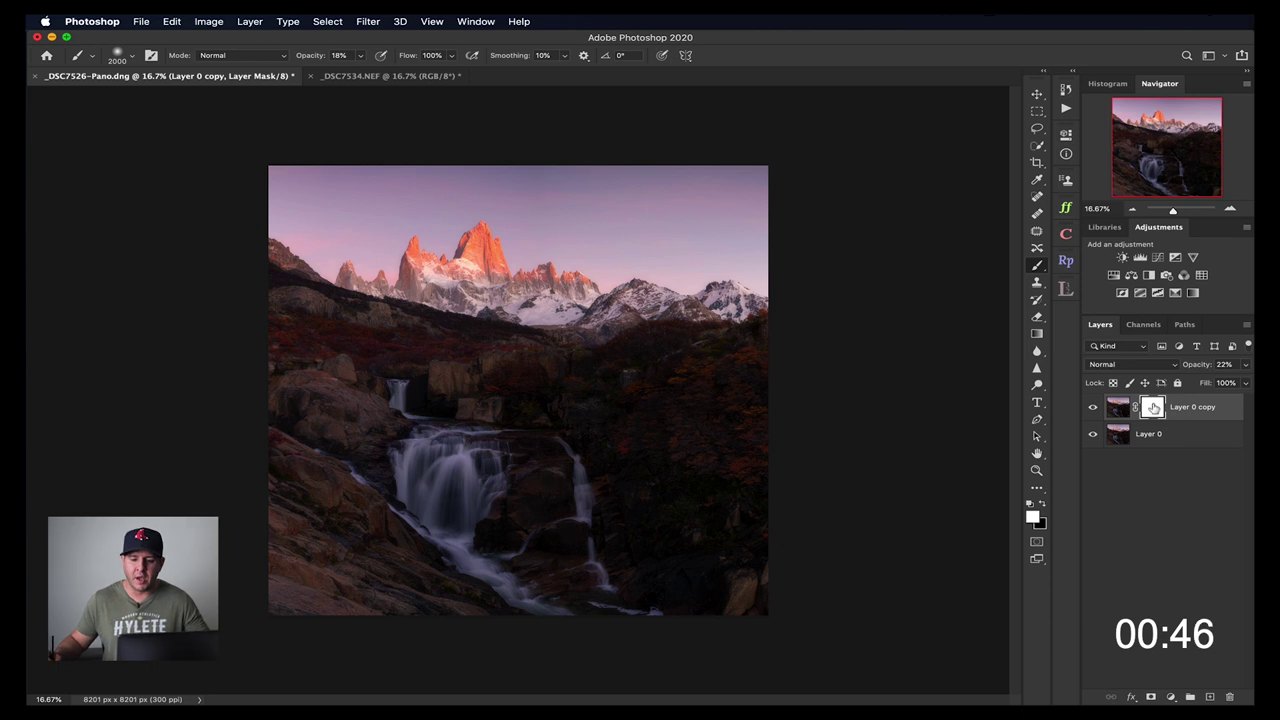
pyautogui.moveTo(1153, 408); pyautogui.dragTo(1230, 697)
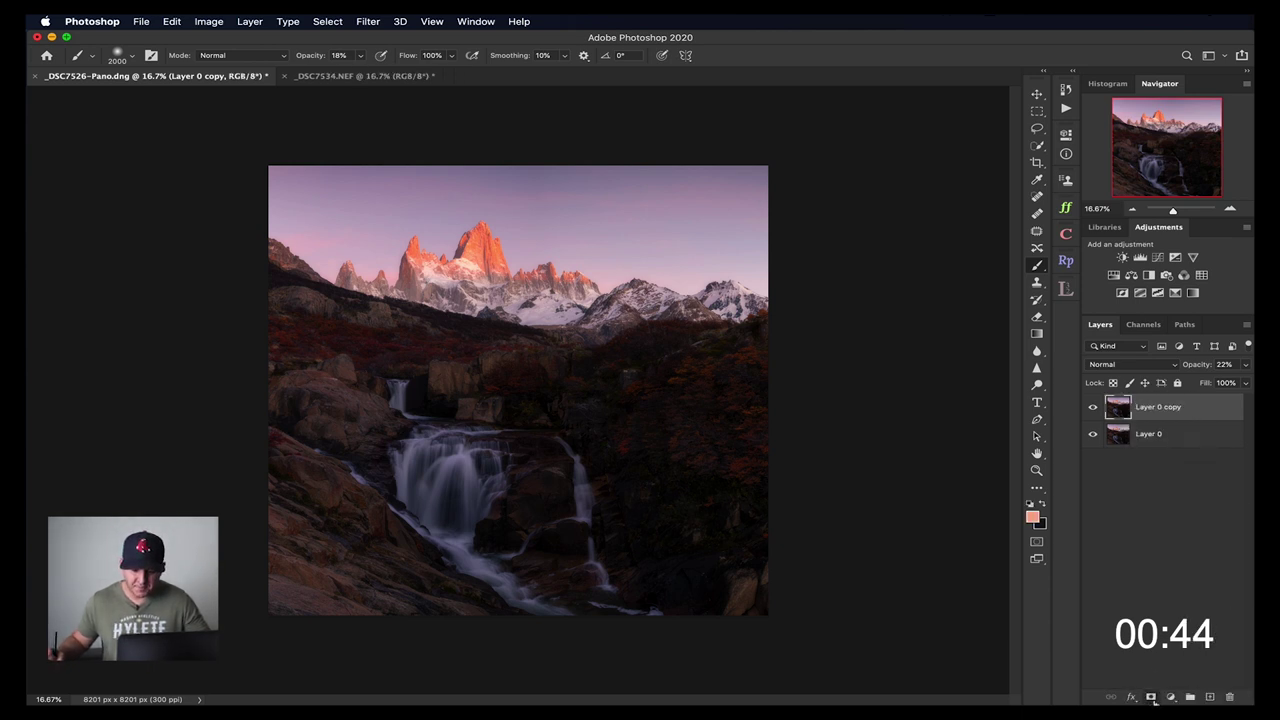
pyautogui.keyDown('alt'); pyautogui.click(1151, 697); pyautogui.keyUp('alt')
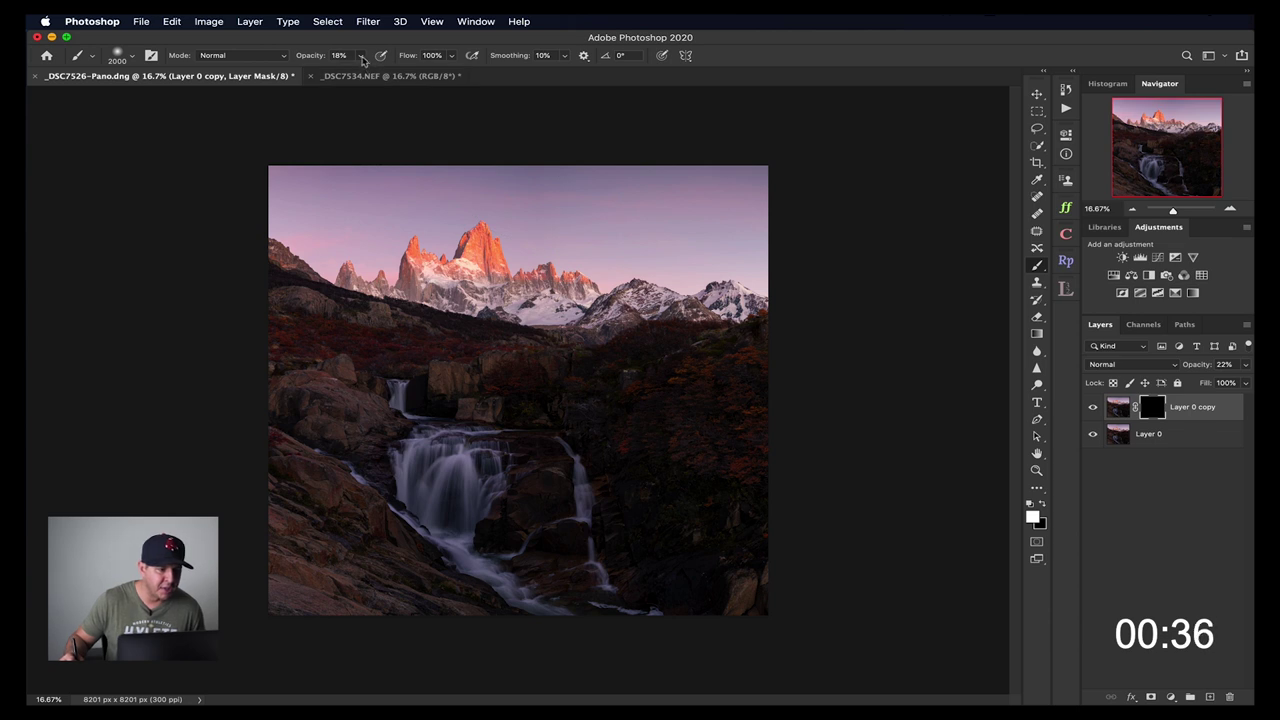
pyautogui.moveTo(360, 55); pyautogui.dragTo(366, 77)
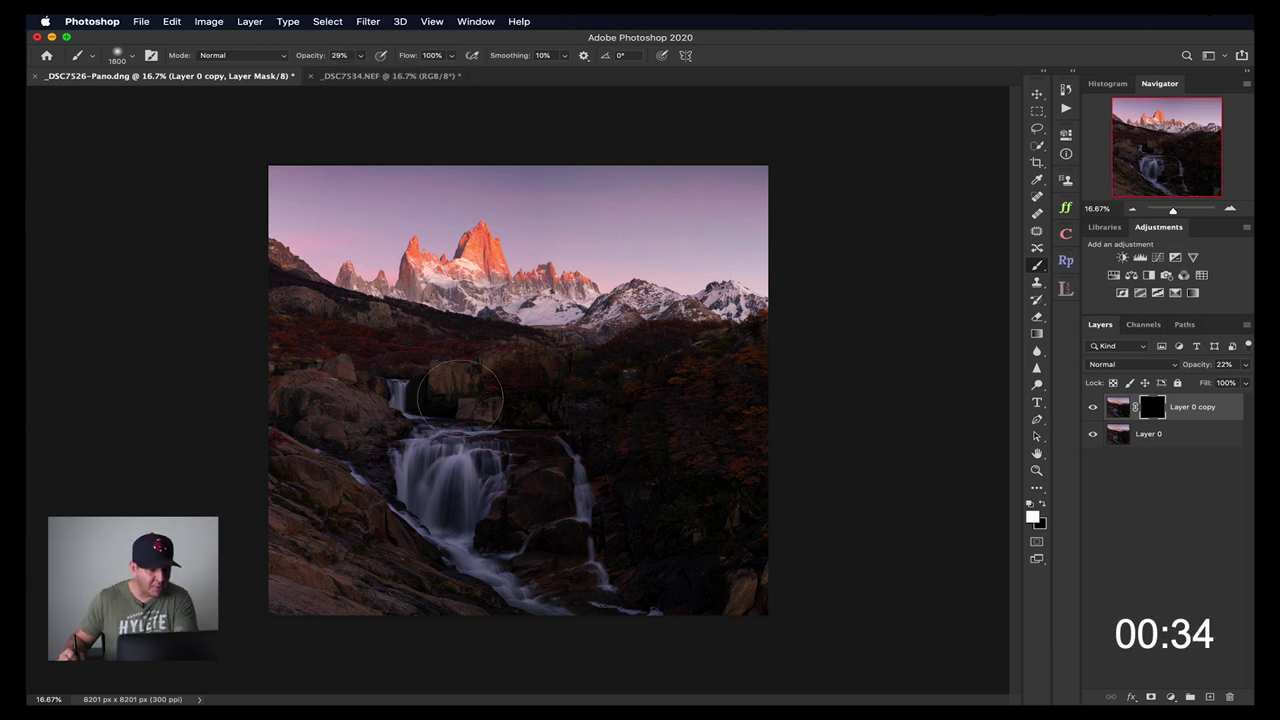
# - Shrink the brush and zoom in on the waterfall through the Navigator
pyautogui.press('[')
pyautogui.press('[')
pyautogui.press('[')
pyautogui.press('[')
pyautogui.press('[')
pyautogui.press('[')
pyautogui.press('[')
pyautogui.press('[')
pyautogui.press('[')
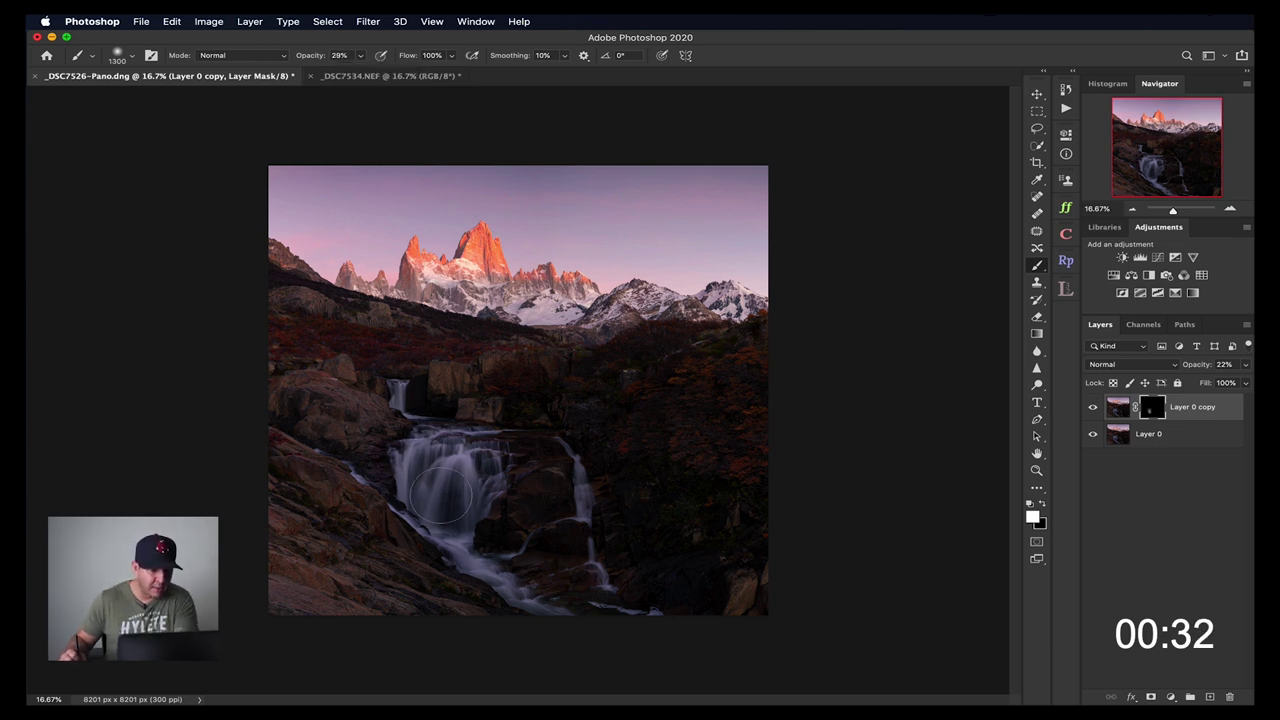
pyautogui.press('[')
pyautogui.press('[')
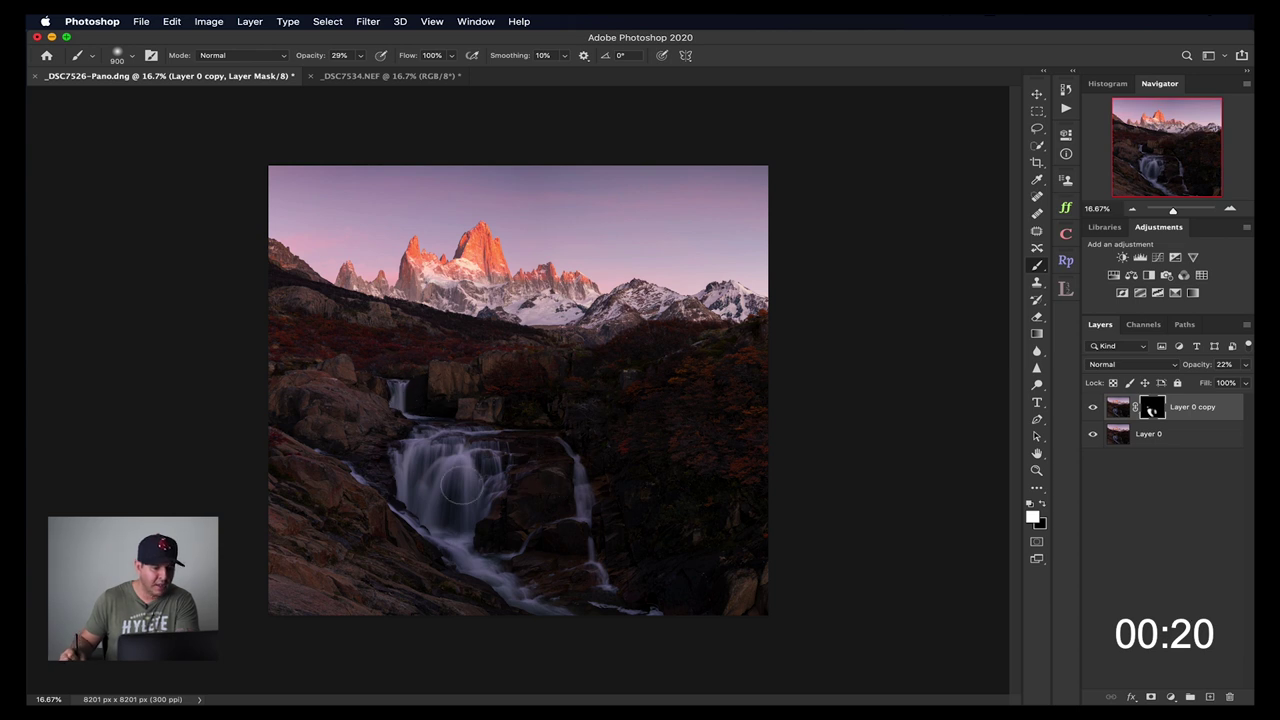
pyautogui.click(1229, 207)
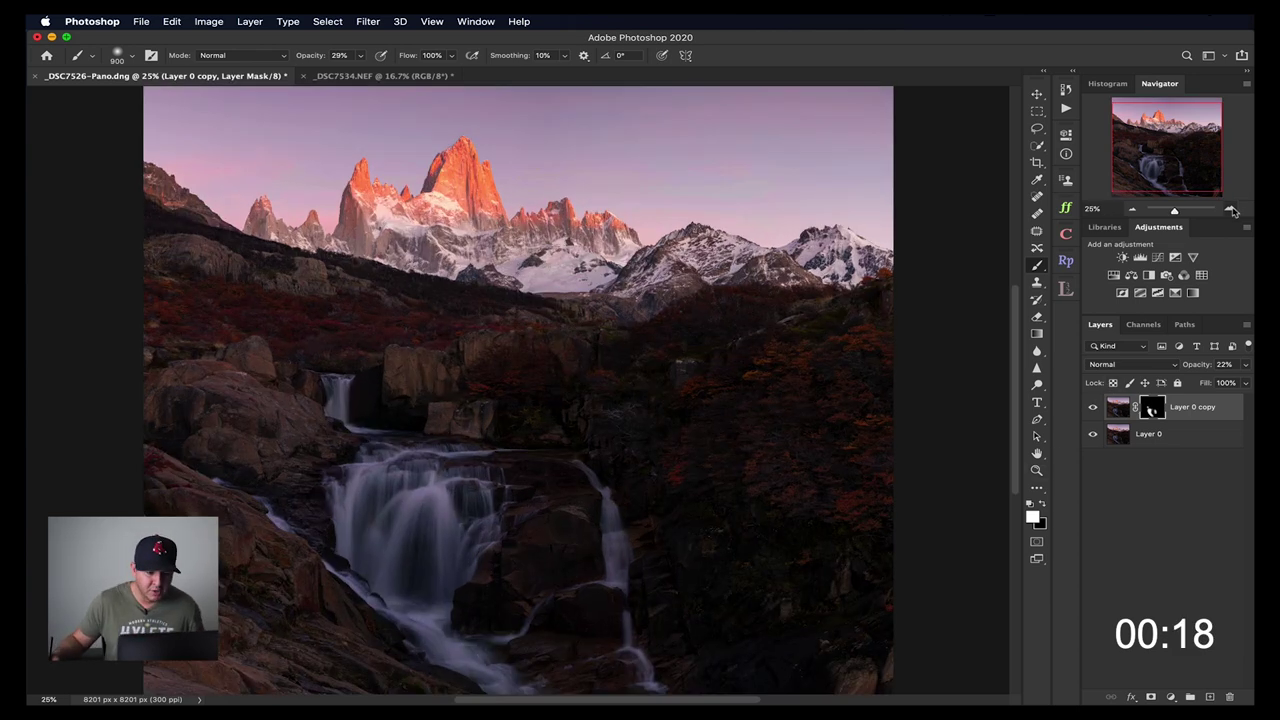
pyautogui.click(1229, 207)
pyautogui.click(1229, 207)
pyautogui.click(1229, 207)
pyautogui.moveTo(1164, 146); pyautogui.dragTo(1152, 155)
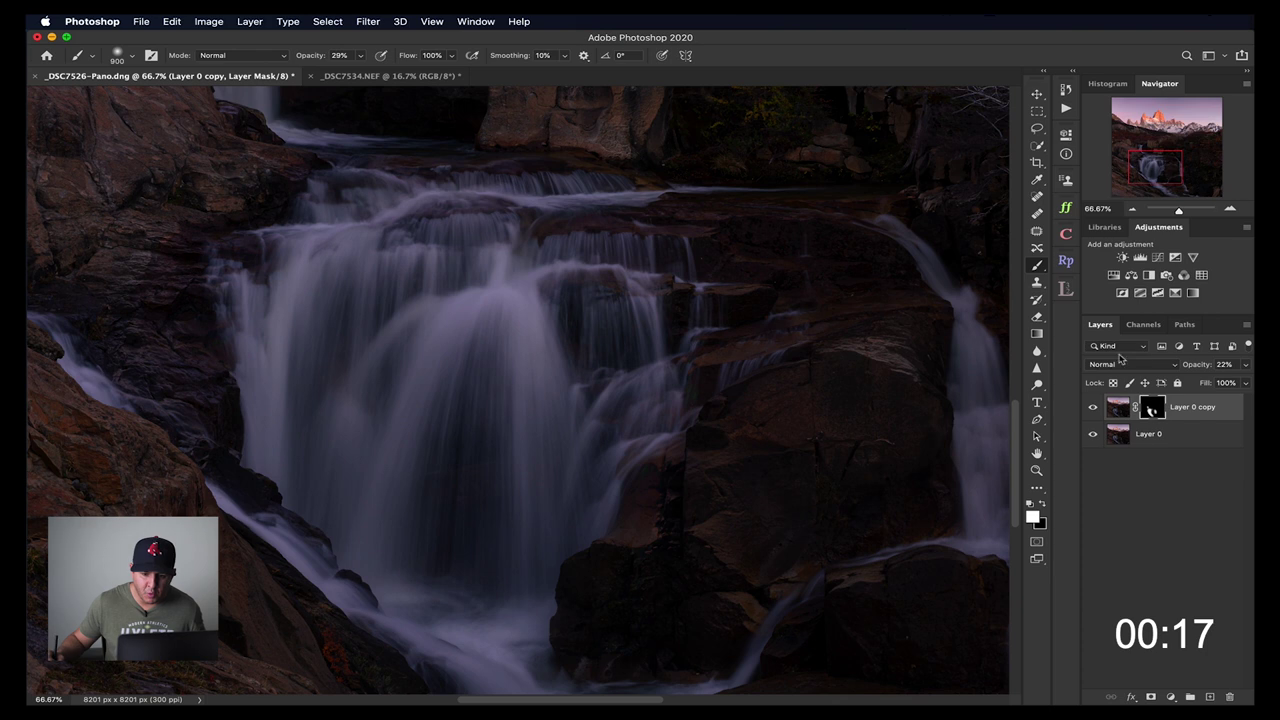
# - Toggle the glow layer repeatedly to compare, then view its mask on its own
pyautogui.click(1093, 407)
pyautogui.click(1094, 408)
pyautogui.click(1093, 408)
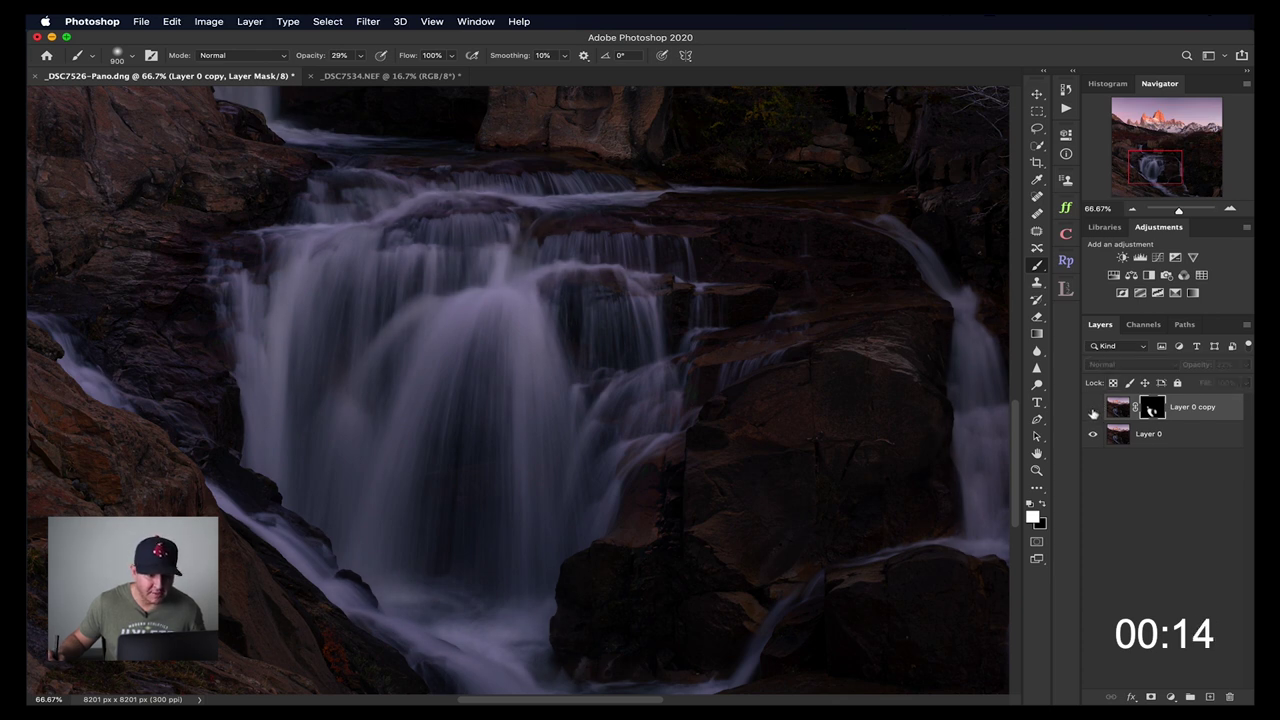
pyautogui.click(1093, 408)
pyautogui.click(1093, 408)
pyautogui.click(1093, 408)
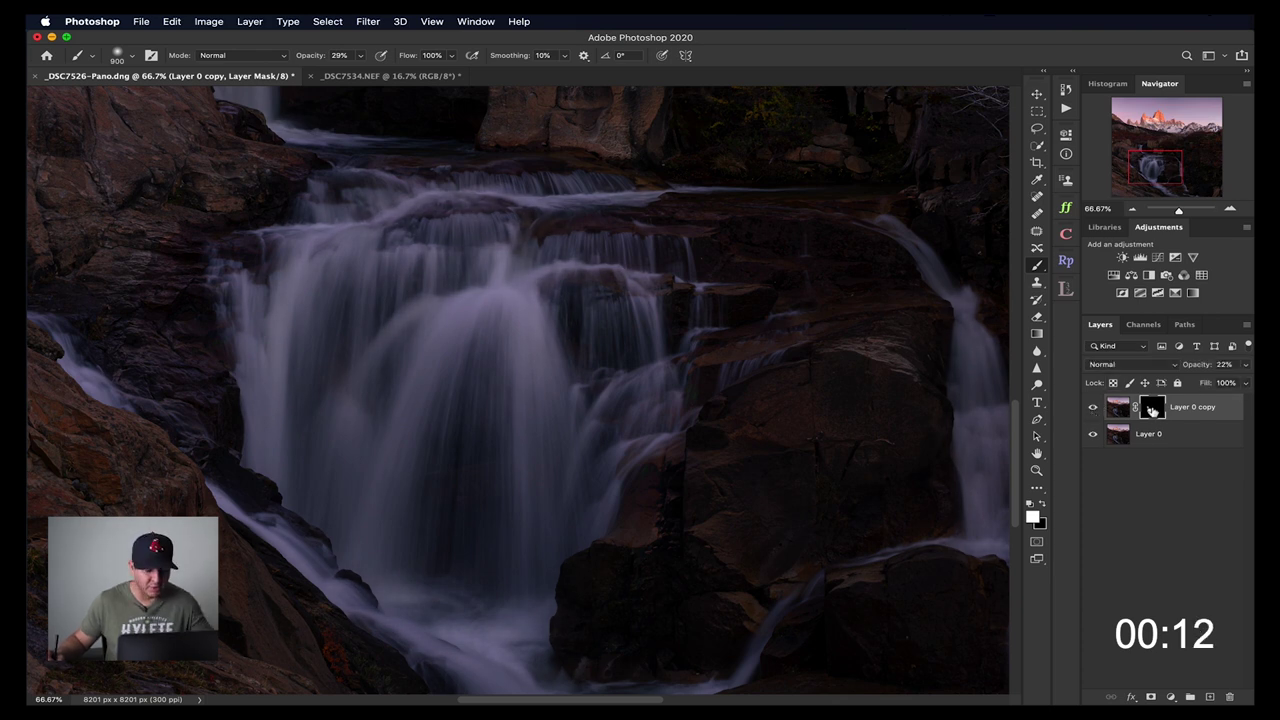
pyautogui.keyDown('alt'); pyautogui.click(1153, 411); pyautogui.keyUp('alt')
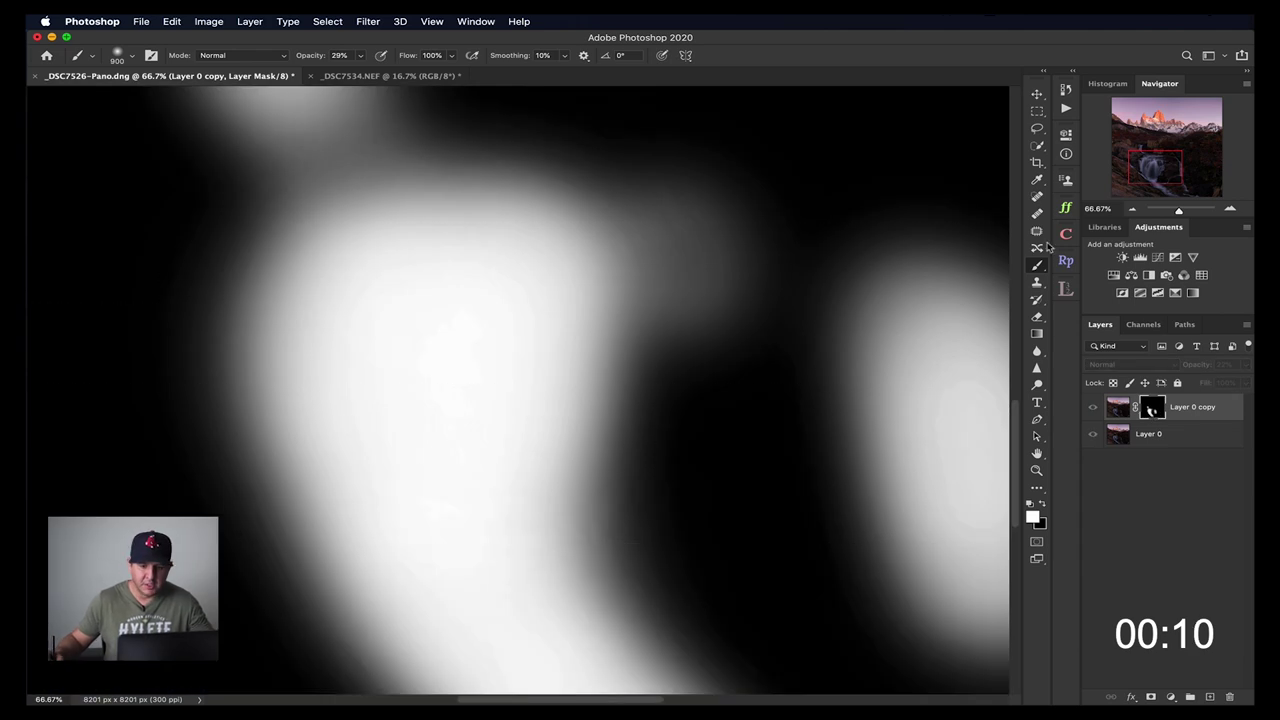